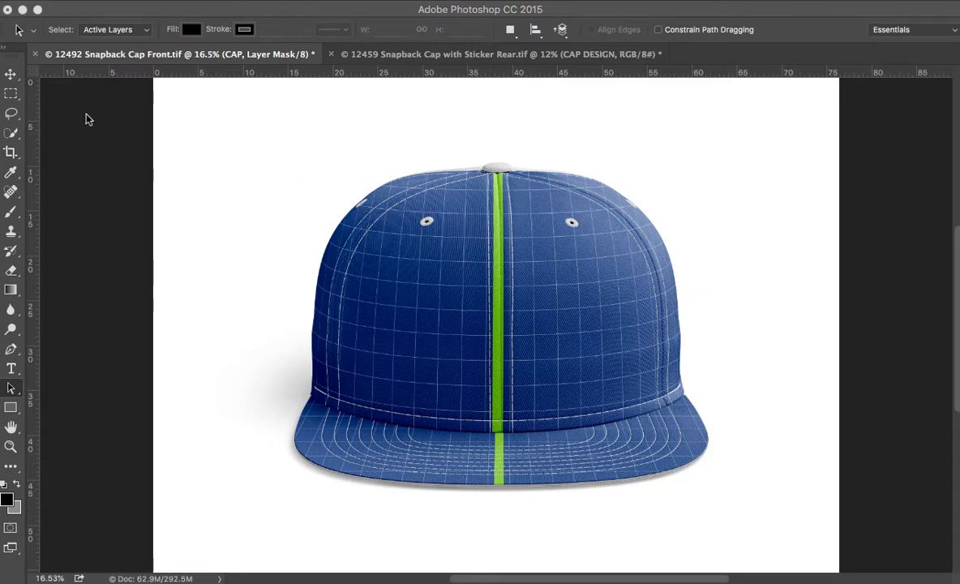
Lock the HIGHLIGHTS and SHADOWS layers inside the CAP group
key("Tab")
key("v")
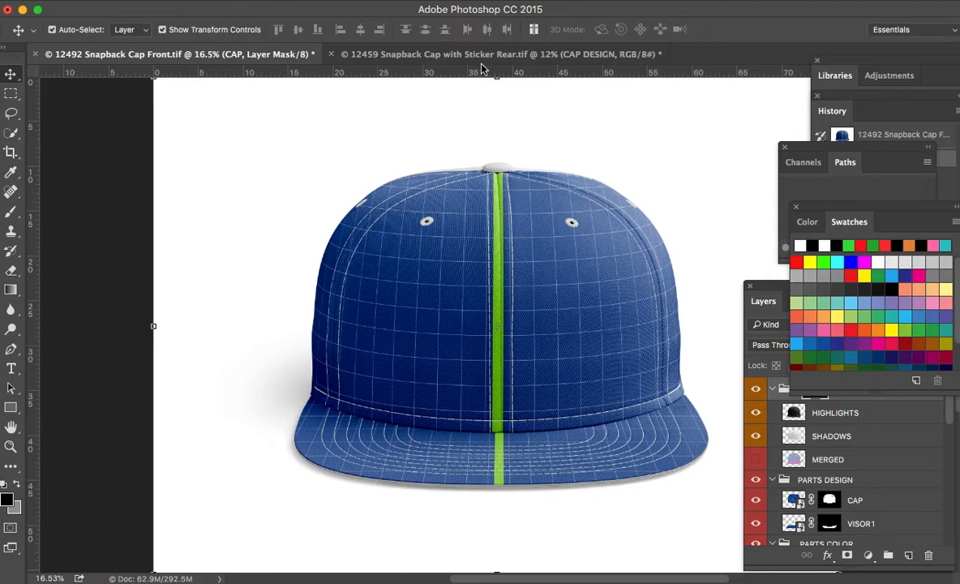
left_click(952, 413)
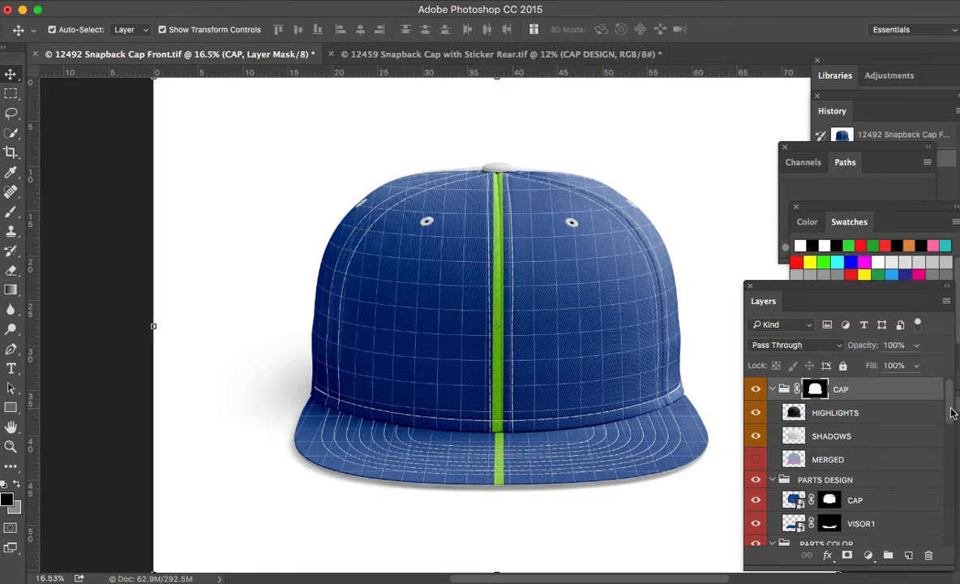
left_click(894, 416)
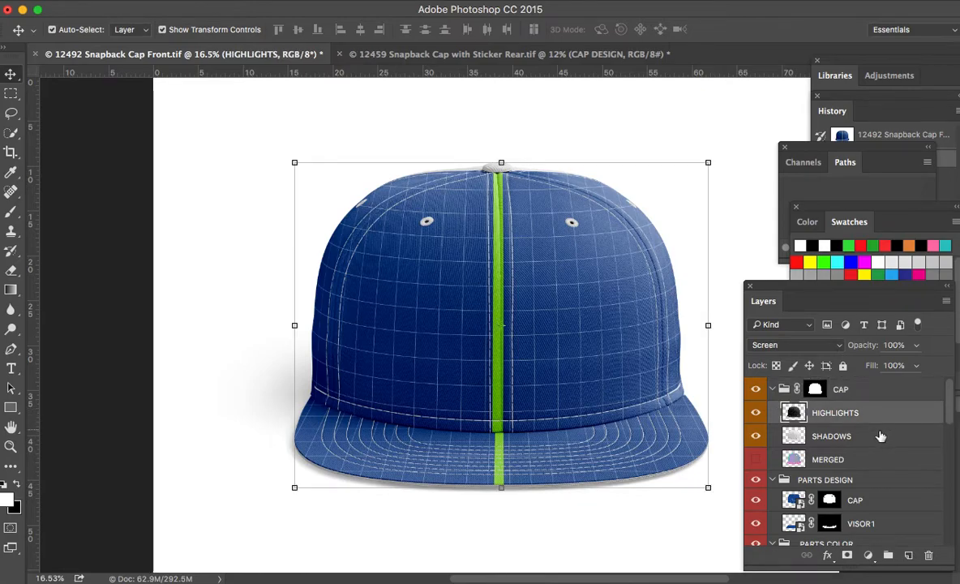
left_click(881, 436, "shift")
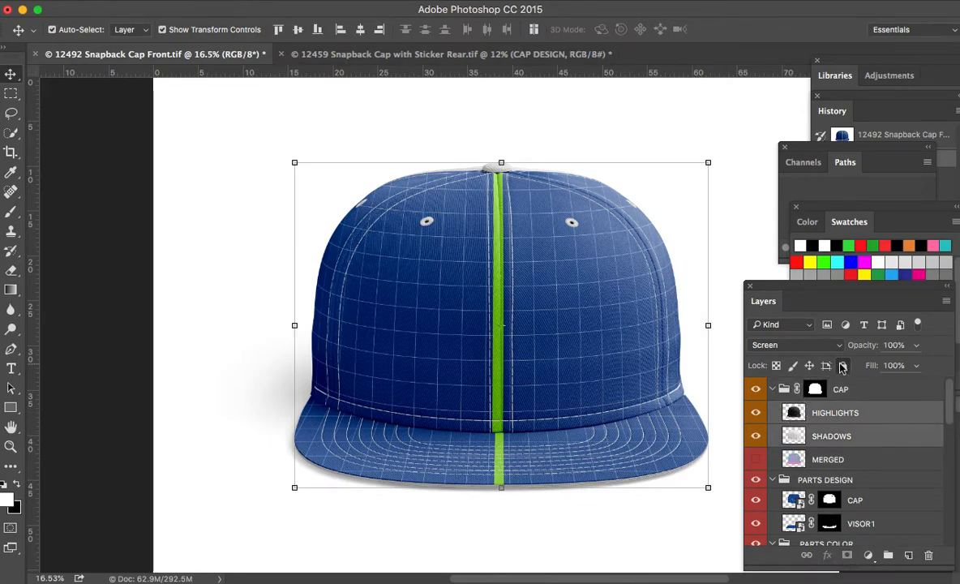
key("super+slash")
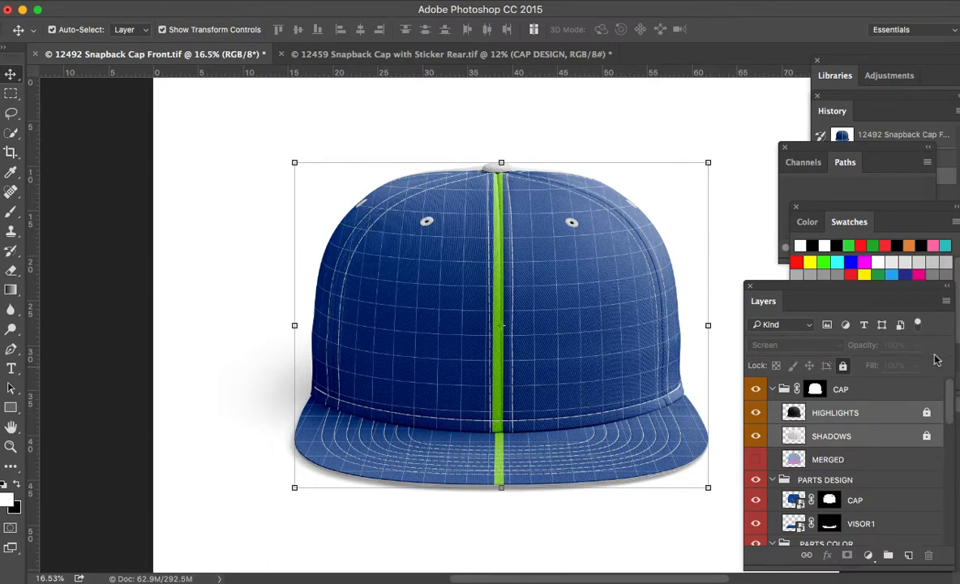
Add a black (#000000) Color Overlay in Normal mode at 100% opacity to the PARTS DESIGN group
left_click_drag(805, 285, 809, 262)
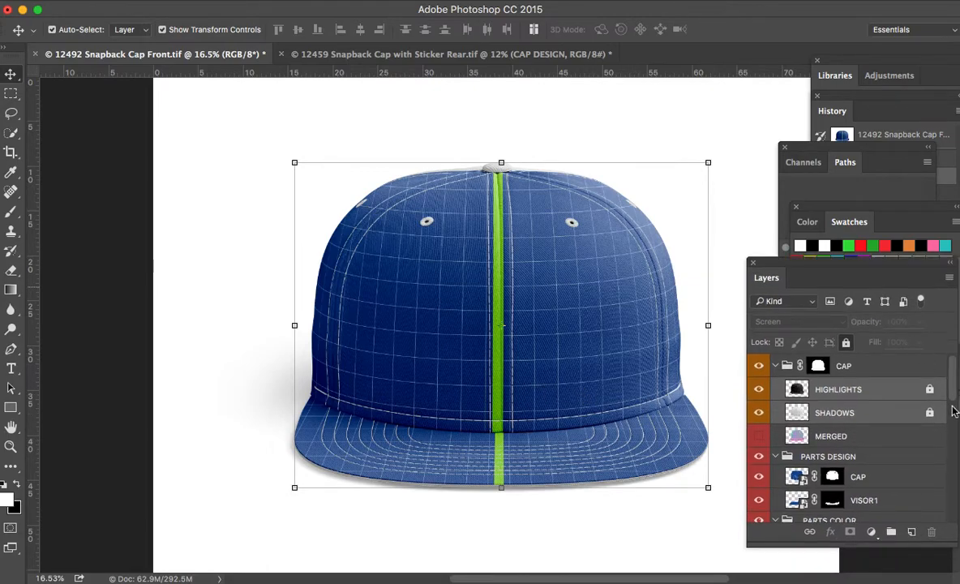
scroll(954, 392, "down", 2)
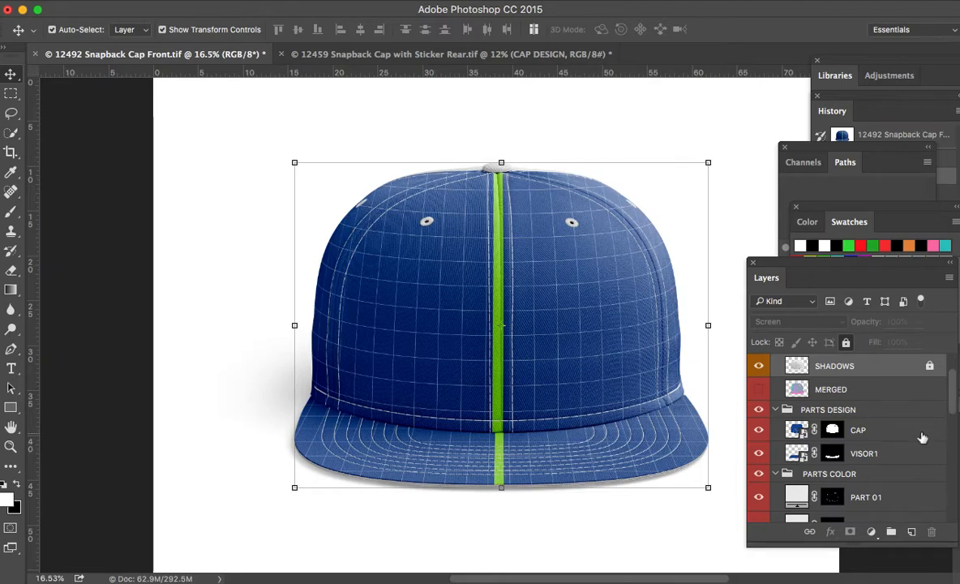
left_click(882, 412)
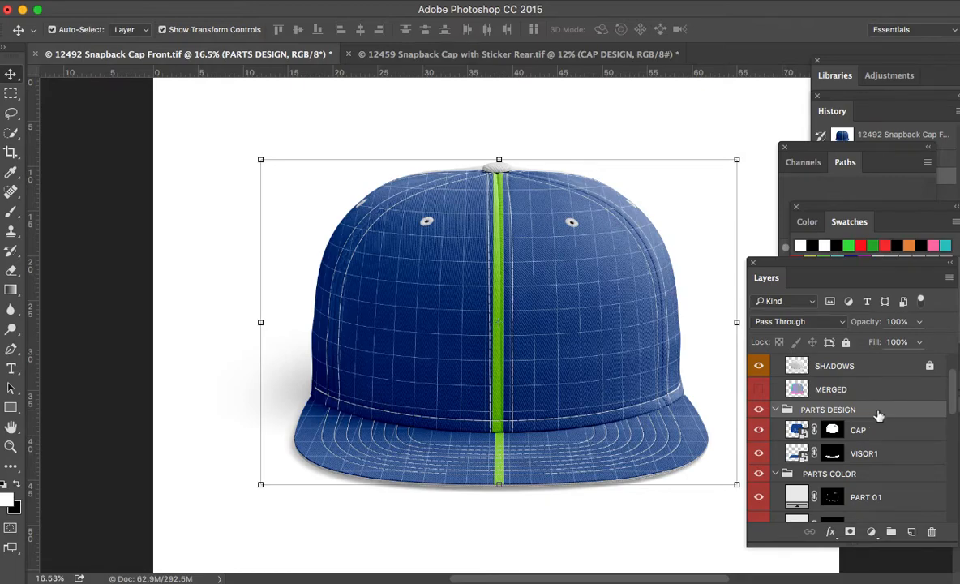
double_click(878, 414)
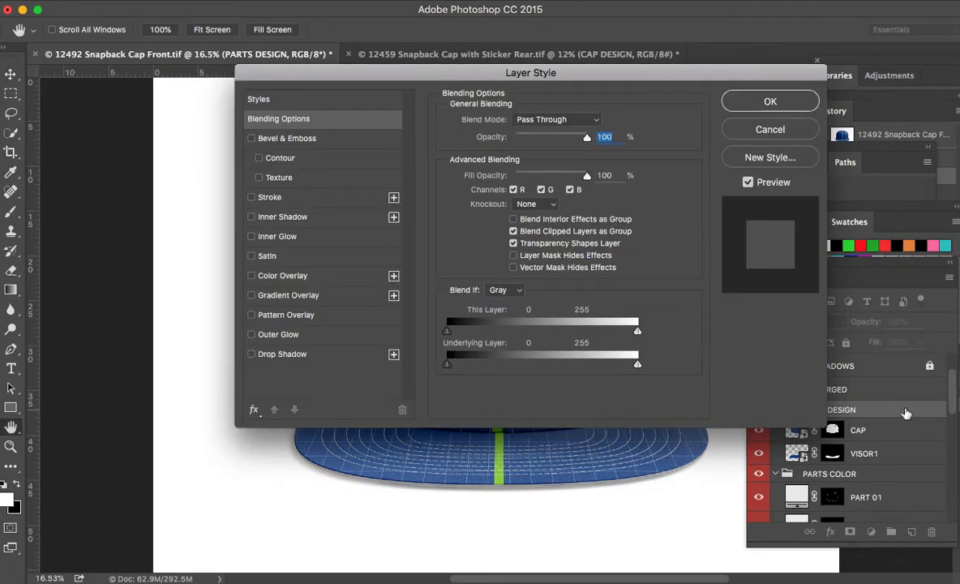
left_click(260, 277)
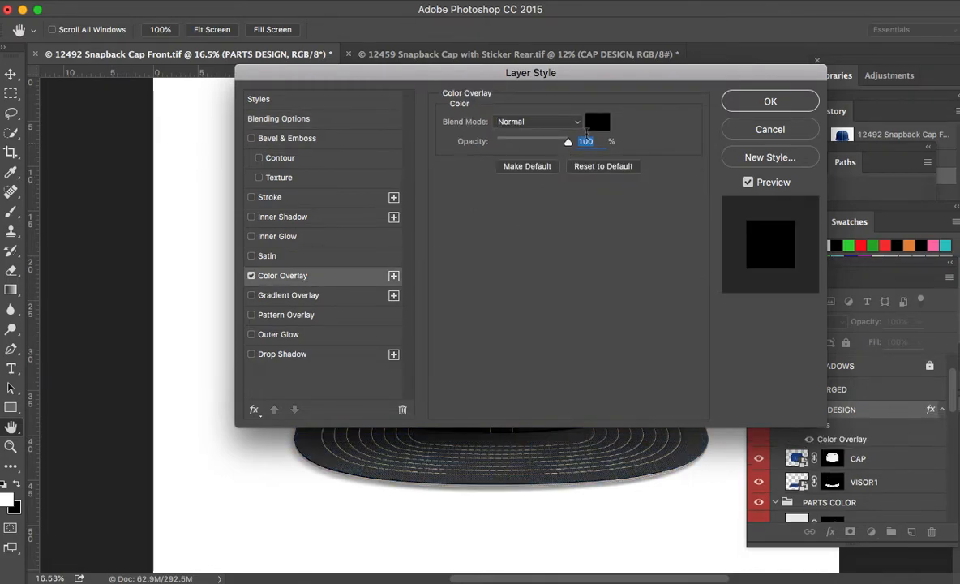
left_click(597, 123)
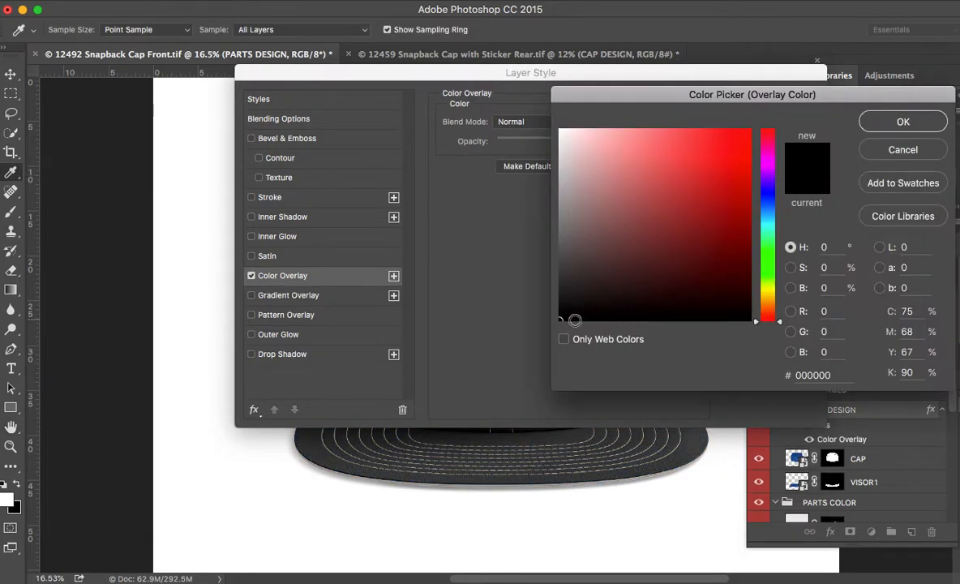
left_click(900, 122)
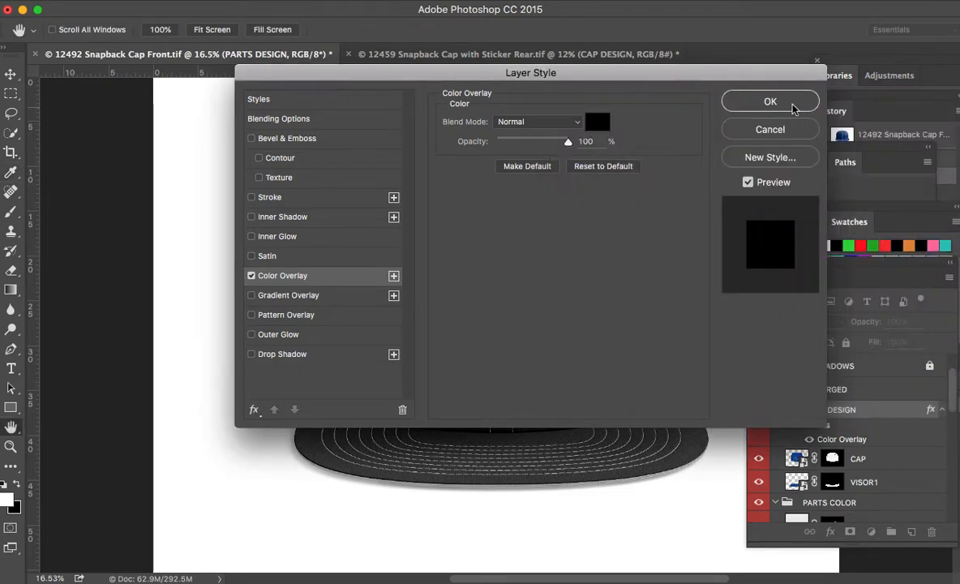
left_click(794, 106)
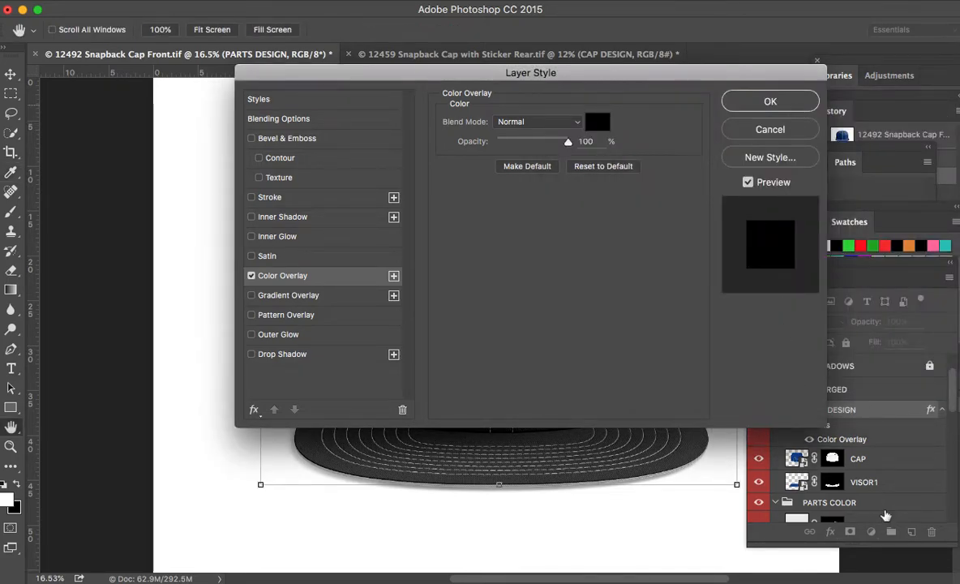
Apply a black (#000000) Color Overlay in Normal mode at 100% opacity to the PARTS COLOR group
scroll(767, 445, "down", 2)
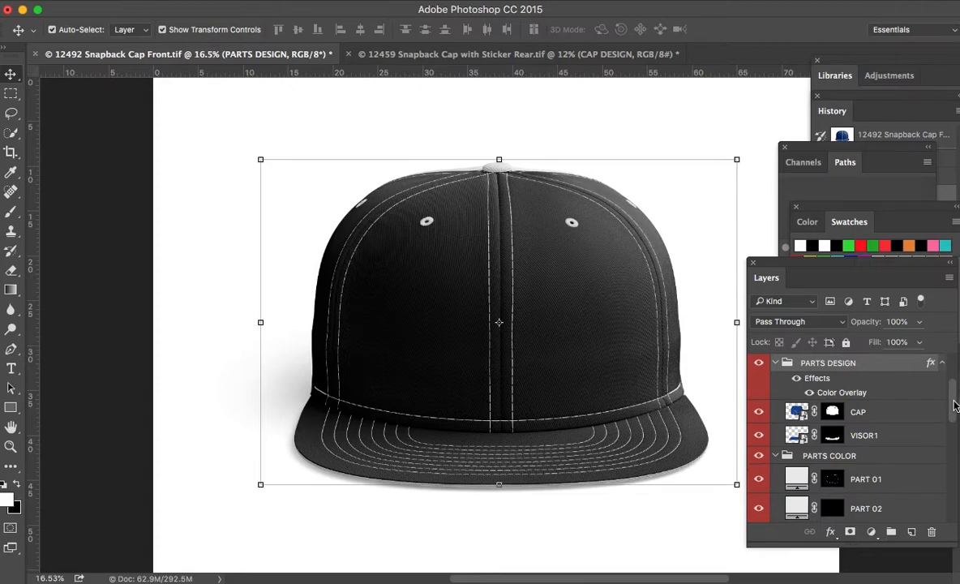
scroll(885, 377, "down", 1)
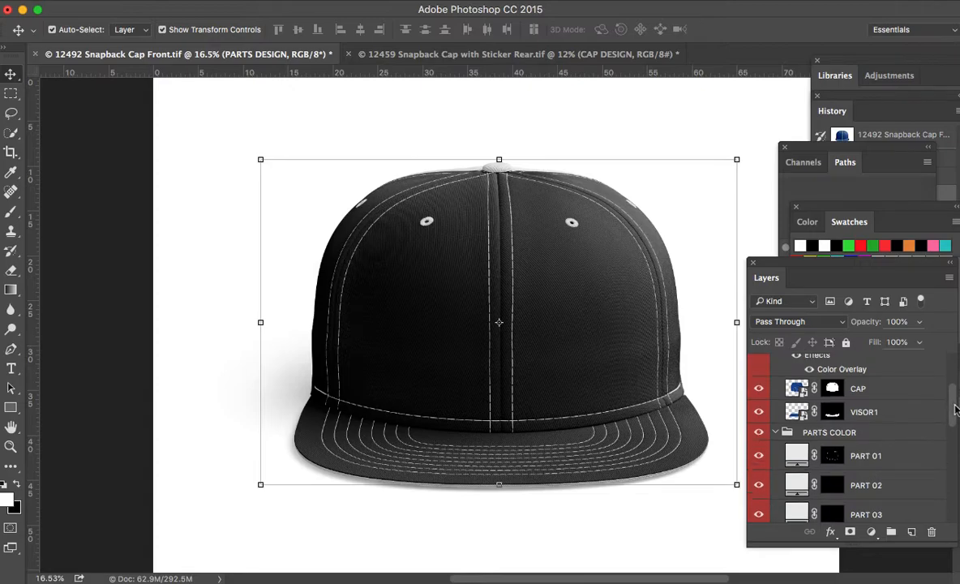
left_click(880, 438)
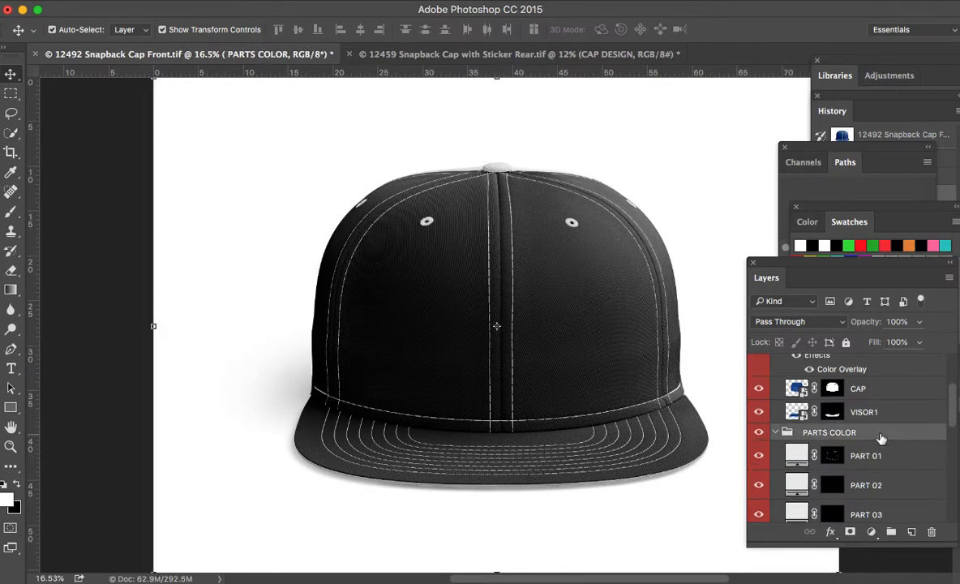
key("h")
double_click(881, 432)
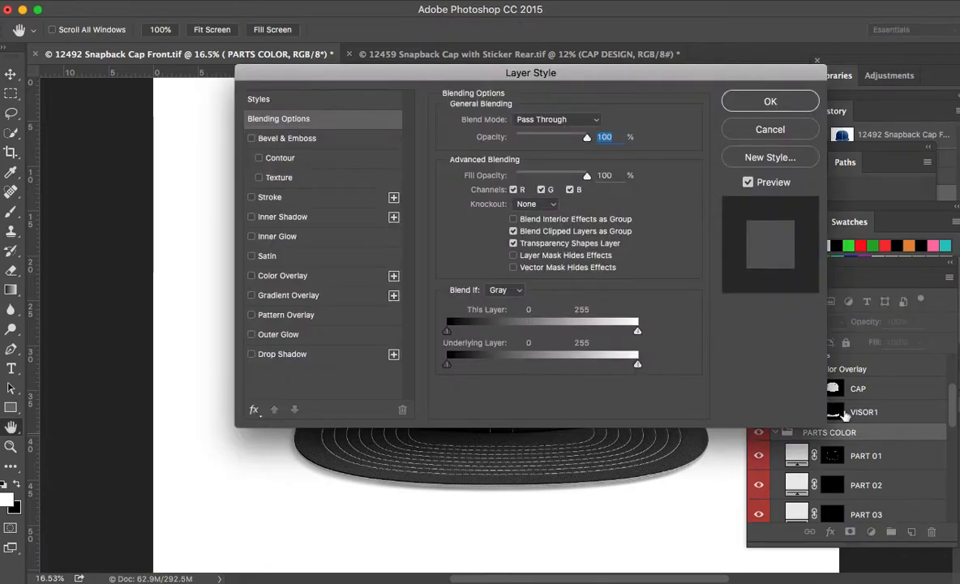
left_click(303, 277)
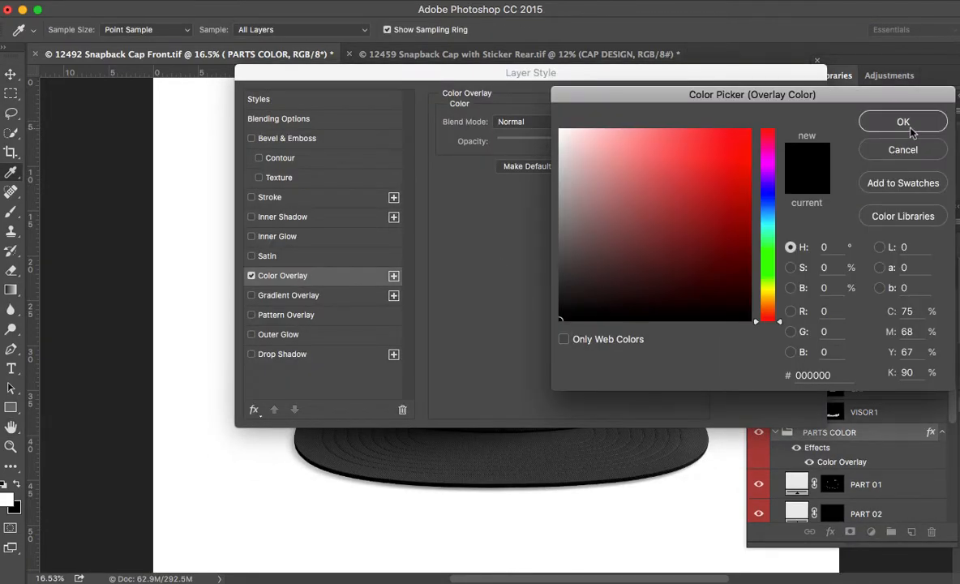
key("Return")
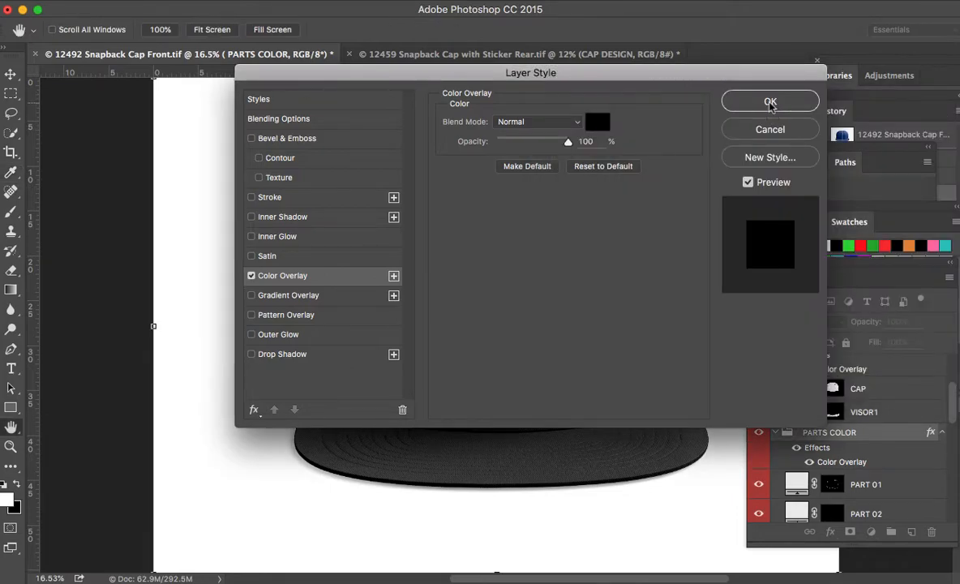
left_click(771, 103)
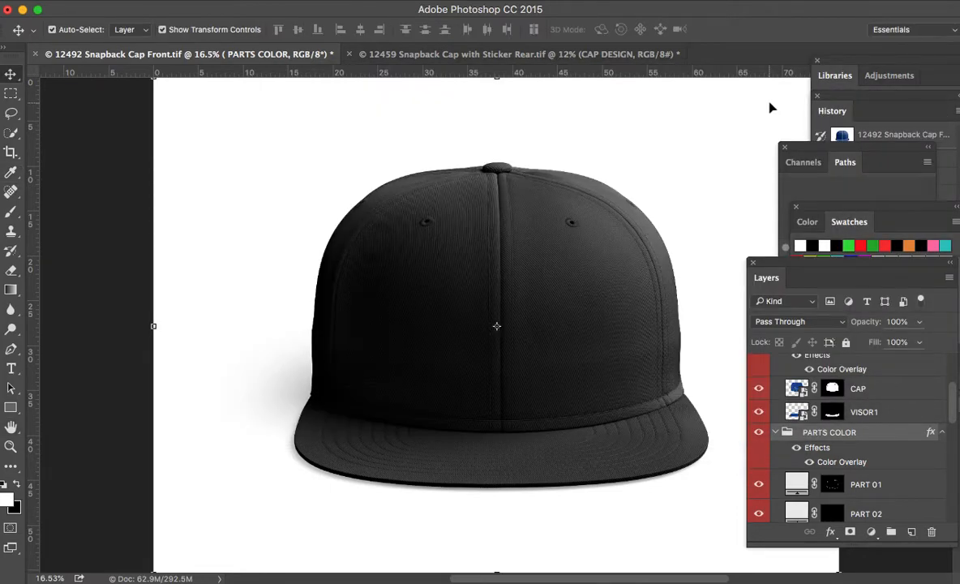
Switch to the Desktop folder in Finder and place the NY logo file into the Photoshop cap document
key("super+Tab")
key("super+Tab")
key("super+Tab")
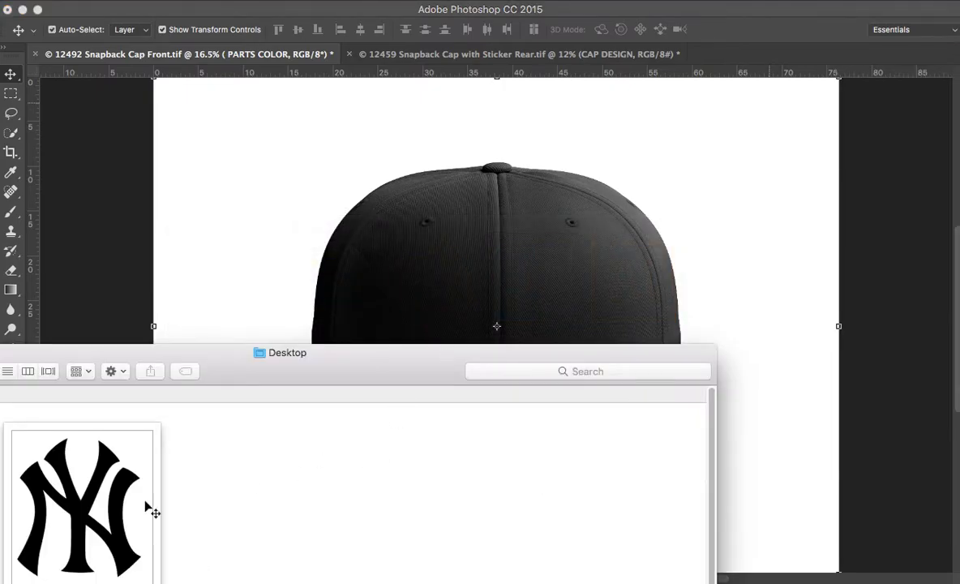
left_click_drag(148, 510, 503, 303)
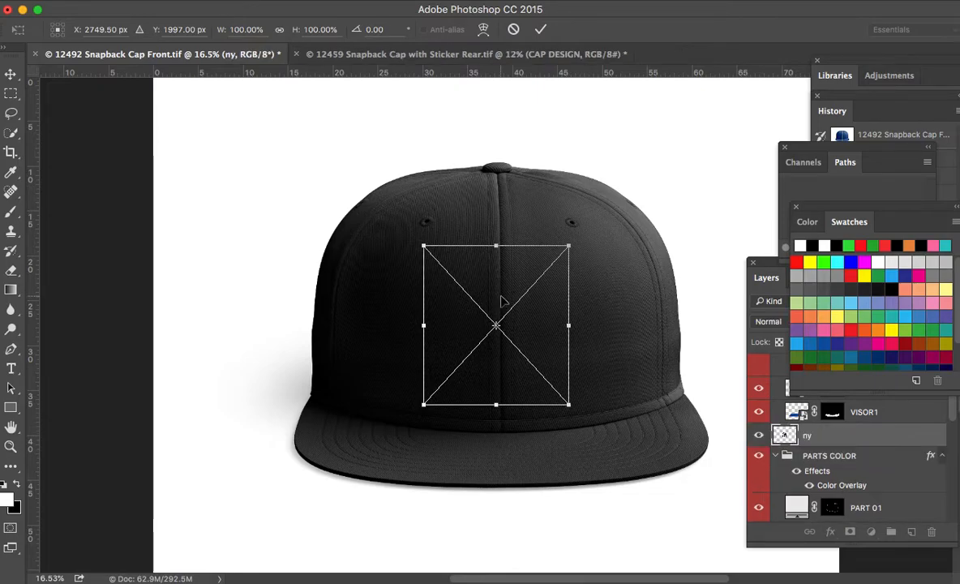
Nudge the placed logo right and up to X 2761.50 px, Y 1985.00 px and commit the placement
key("Right")
key("Right")
key("Right")
key("Right")
key("Right")
key("Right")
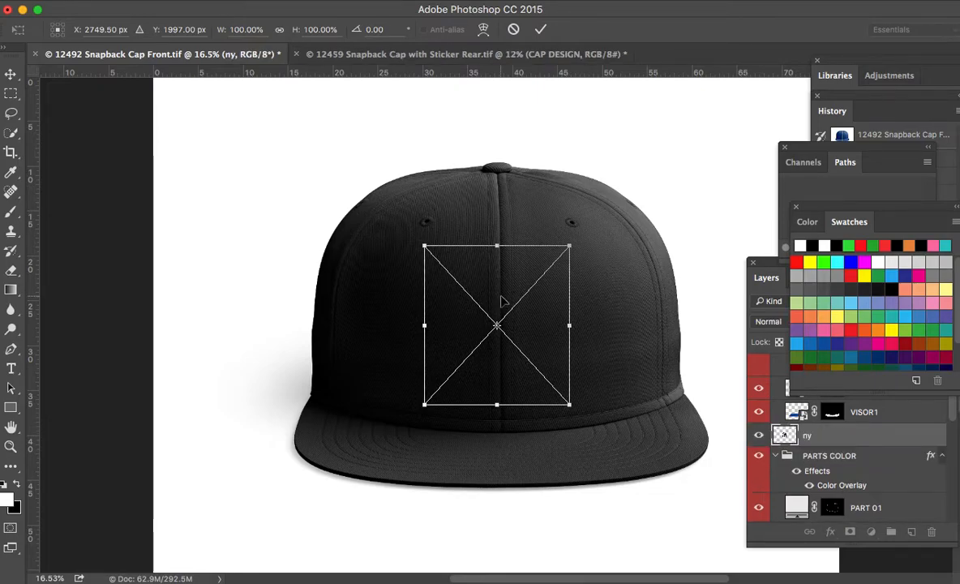
key("Up")
key("Up")
key("Up")
key("Up")
key("Up")
key("Up")
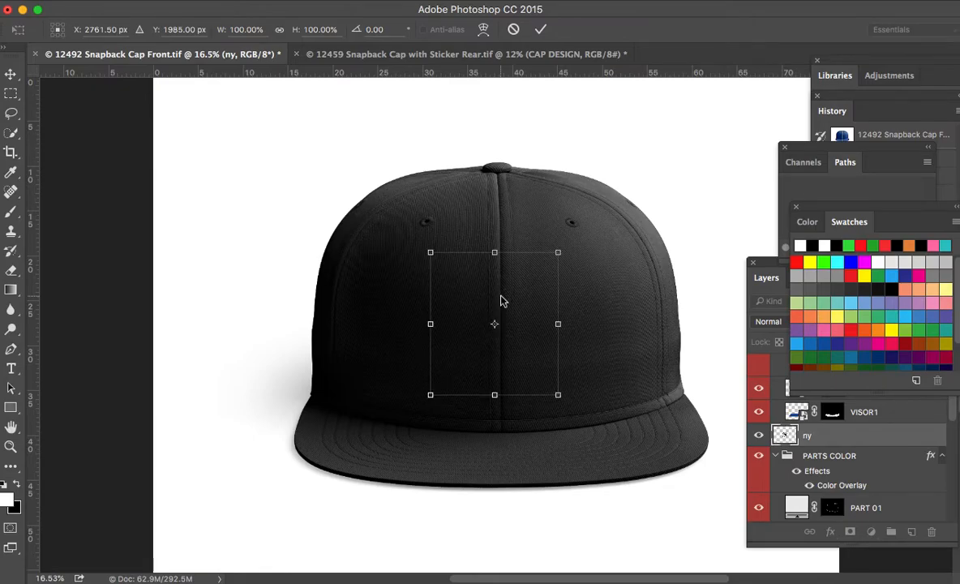
key("Return")
Move the ny layer to the top of the CAP group, directly above the HIGHLIGHTS layer
left_click(889, 438)
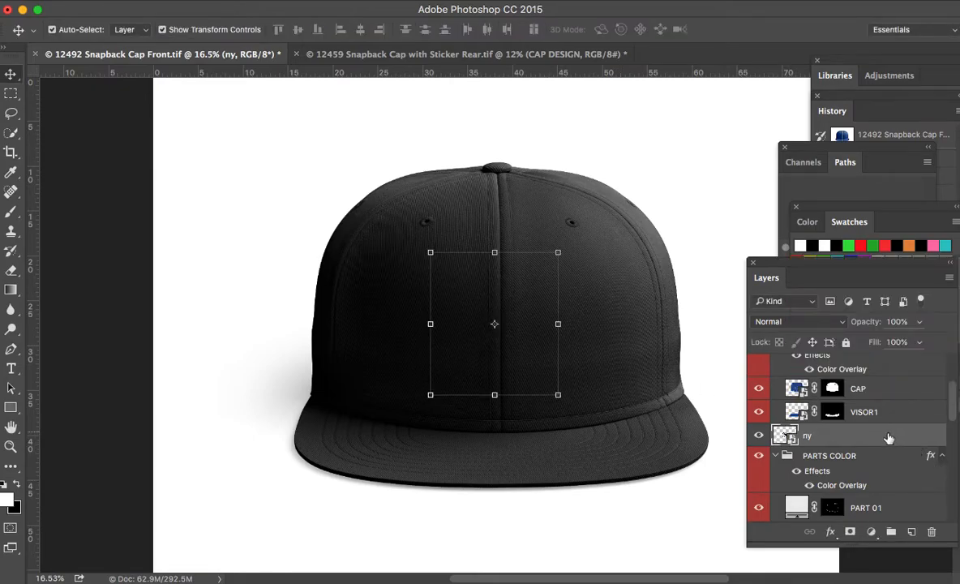
left_click_drag(889, 438, 877, 383)
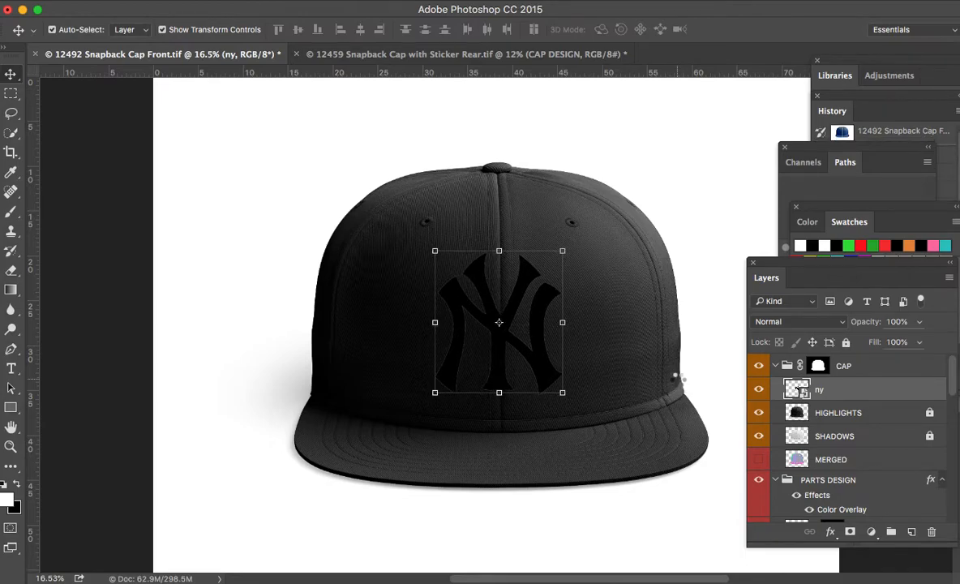
Enable the Bevel & Emboss effect on the ny logo layer, keeping its layer style settings open
key("z")
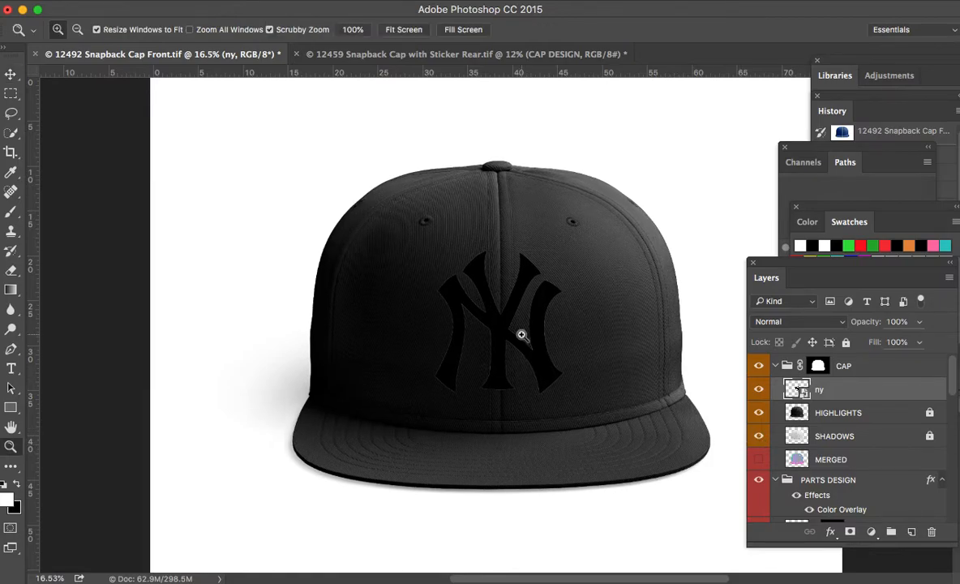
left_click(519, 321)
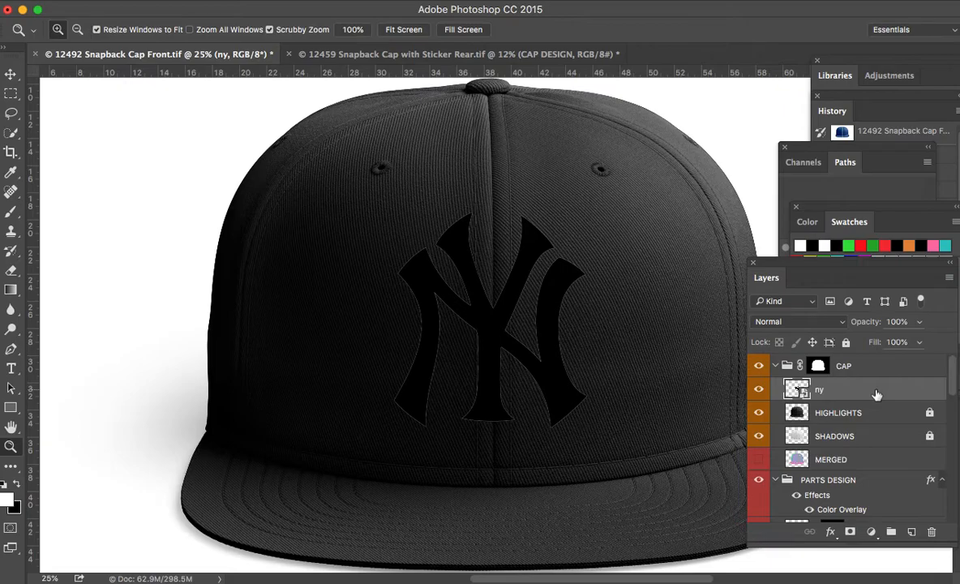
double_click(876, 394)
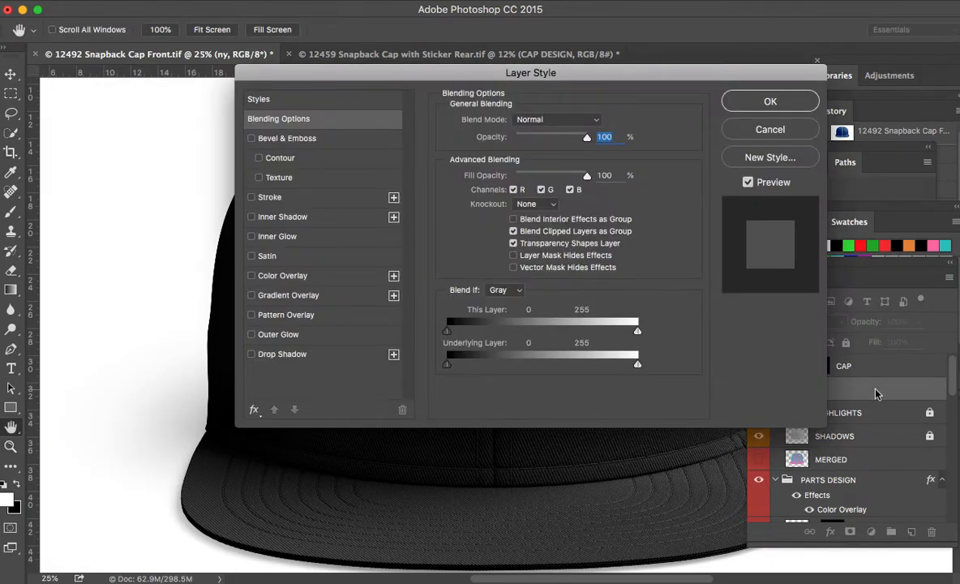
left_click_drag(579, 78, 663, 12)
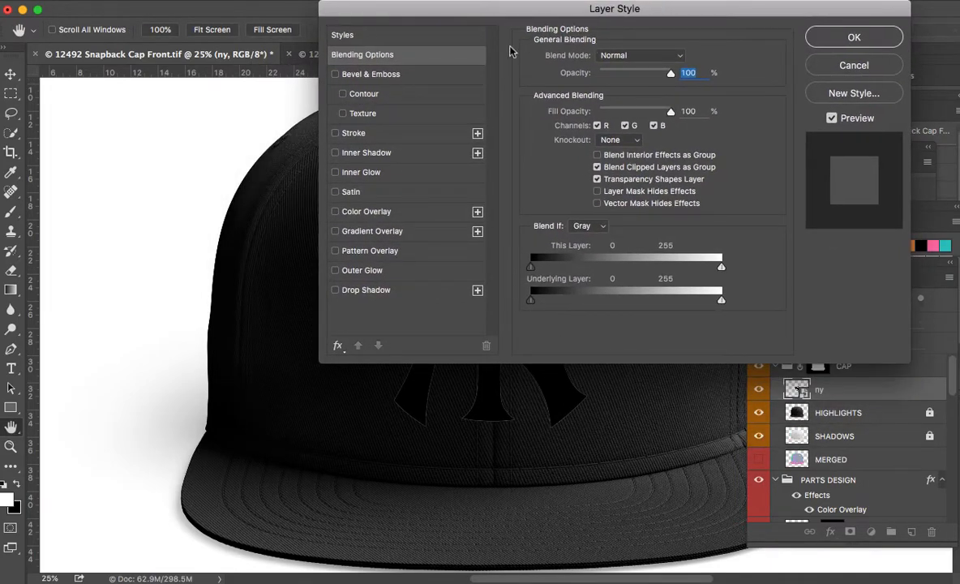
left_click(335, 74)
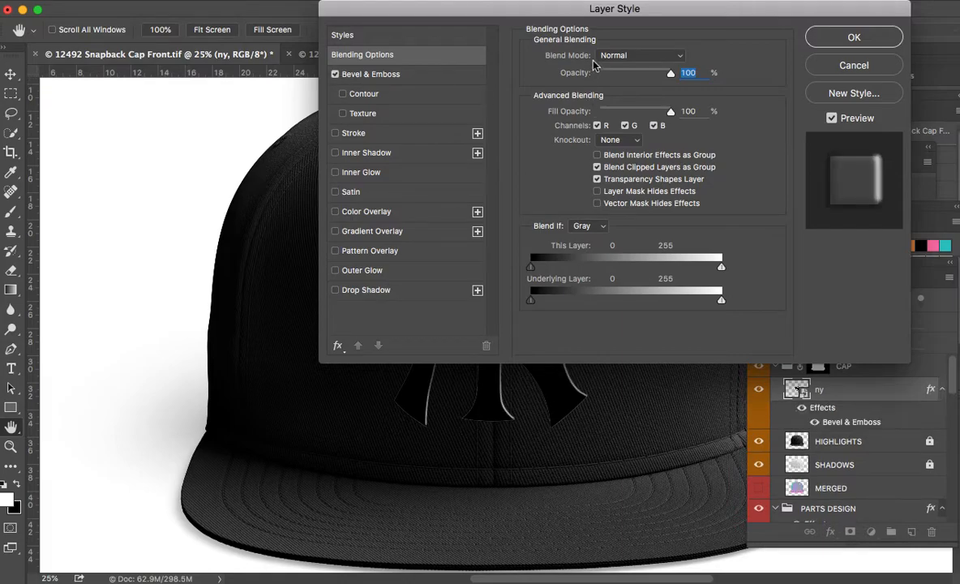
left_click_drag(558, 10, 614, 8)
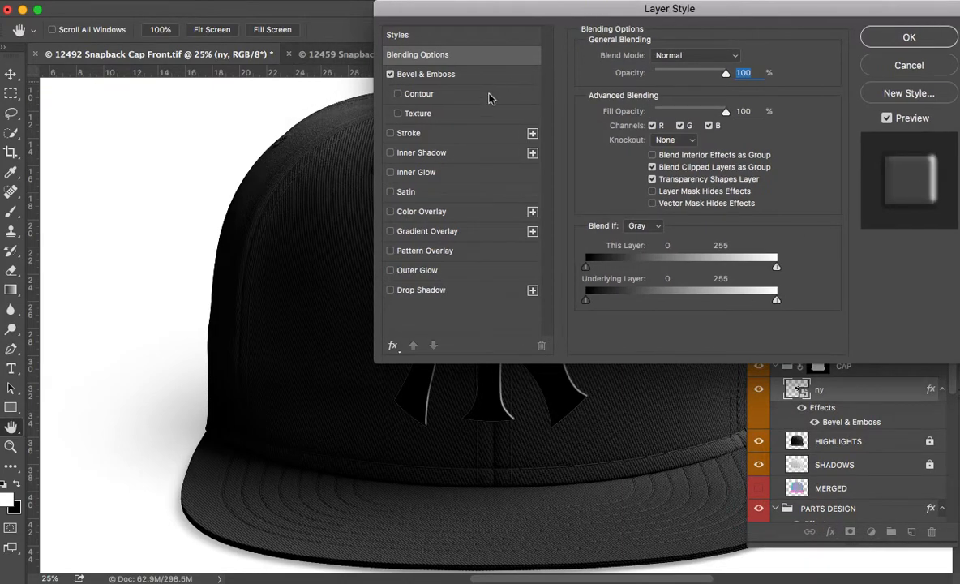
Add a Color Overlay to the ny logo and set its color to white (#ffffff)
left_click(451, 214)
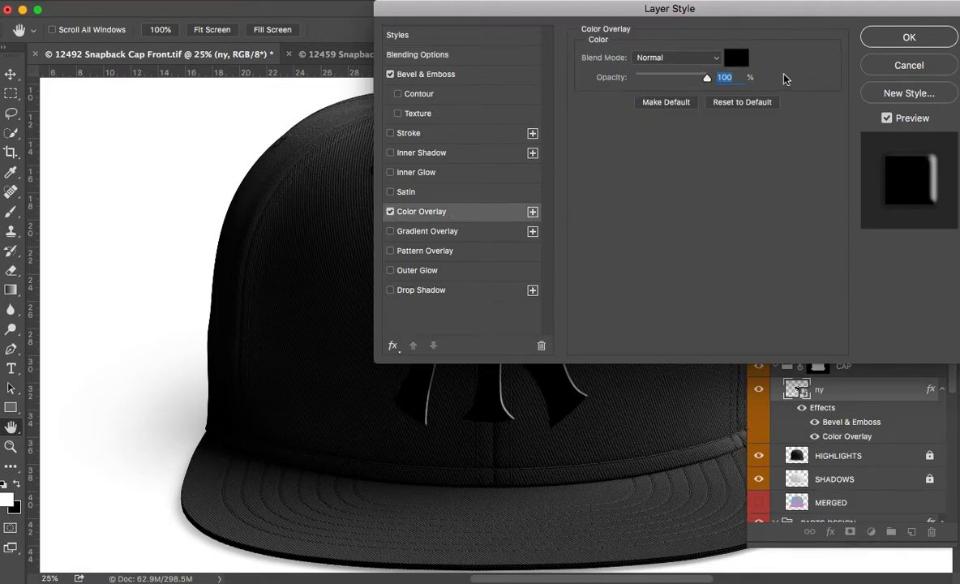
left_click(737, 59)
left_click(560, 131)
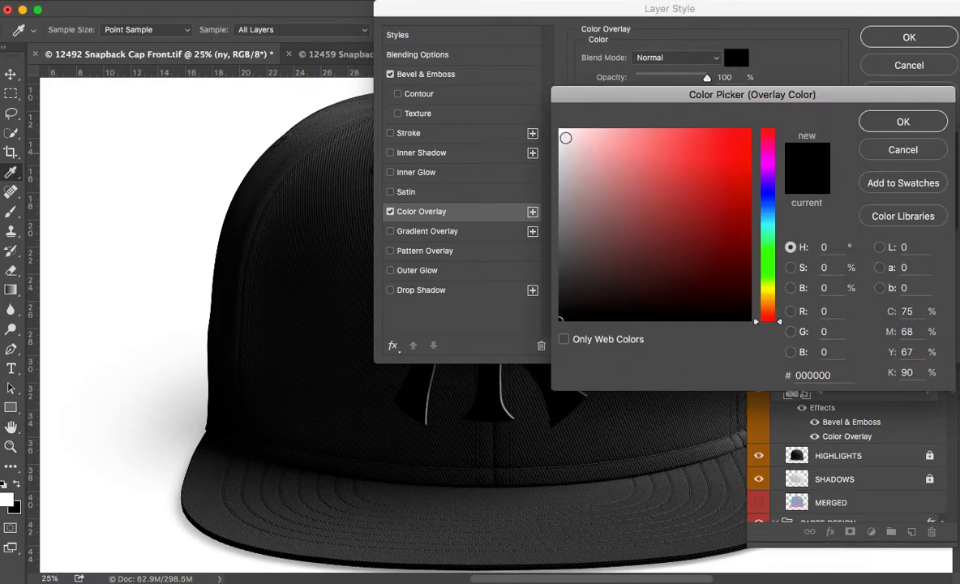
left_click(903, 122)
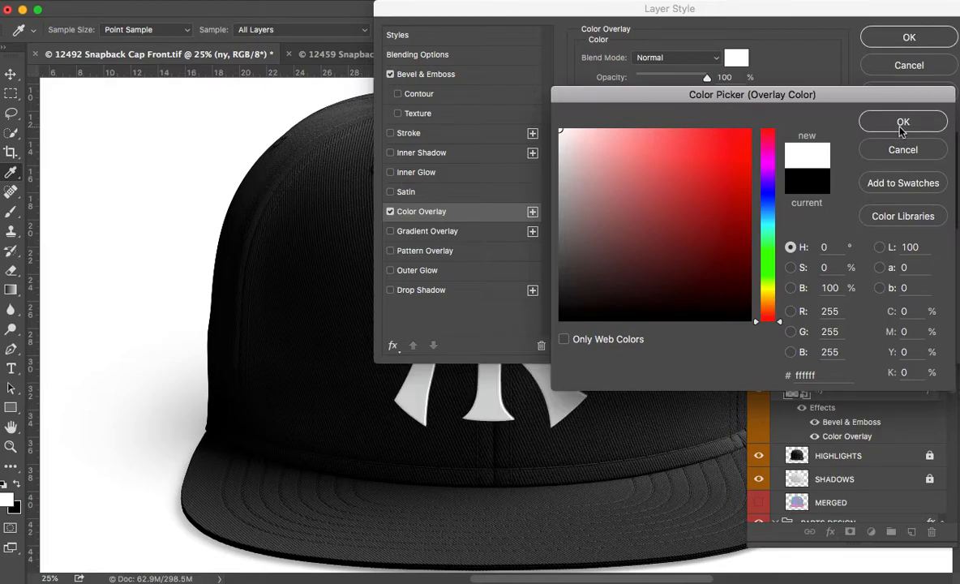
Add a Texture to the ny logo's Bevel & Emboss, keeping the current pattern, and apply the layer style
left_click_drag(550, 7, 520, 2)
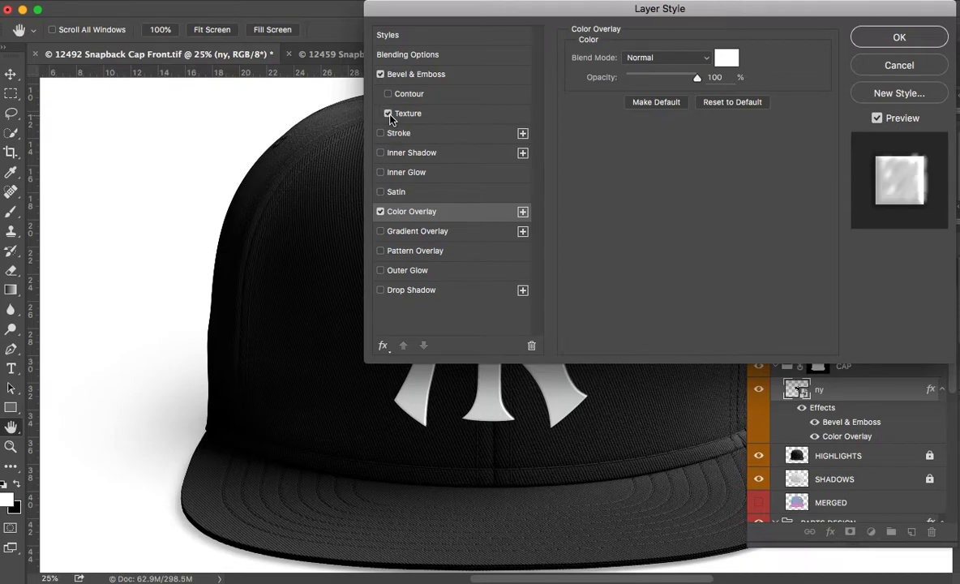
left_click(388, 114)
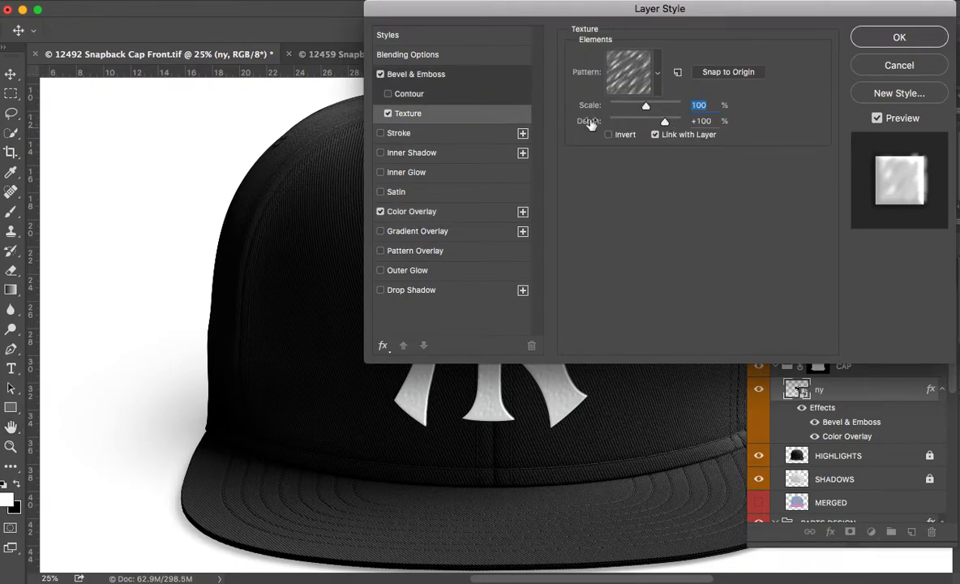
left_click_drag(574, 9, 633, 6)
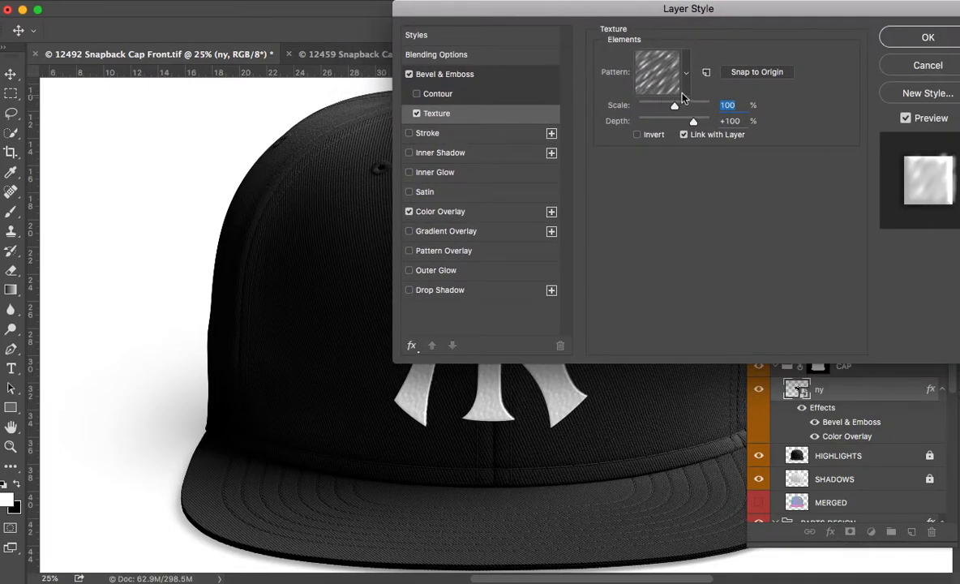
left_click(639, 73)
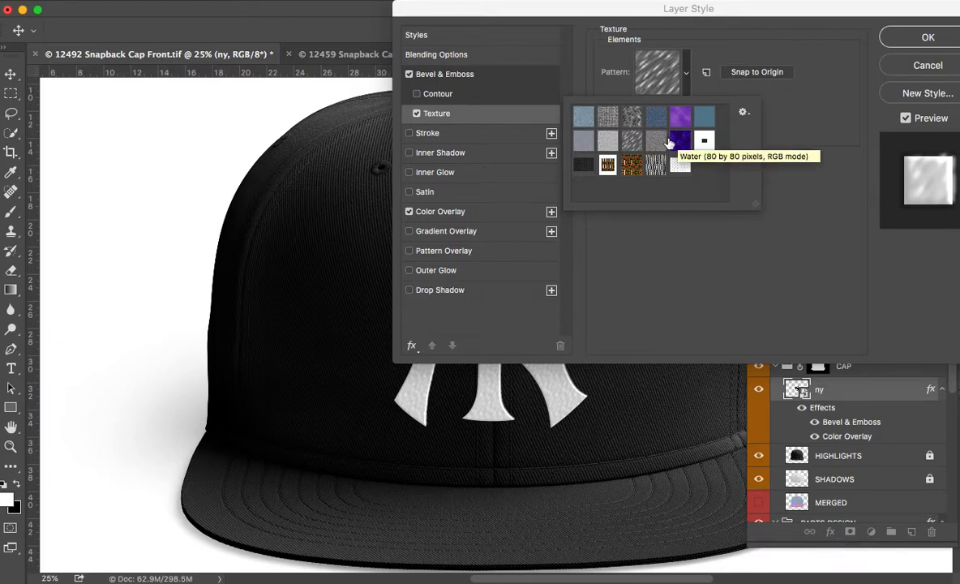
left_click(752, 42)
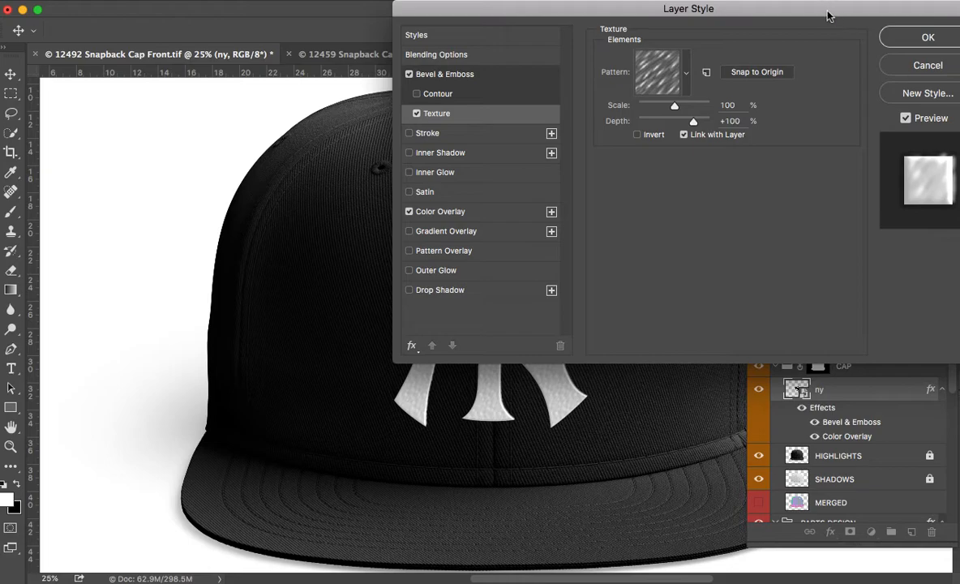
left_click_drag(826, 14, 919, 14)
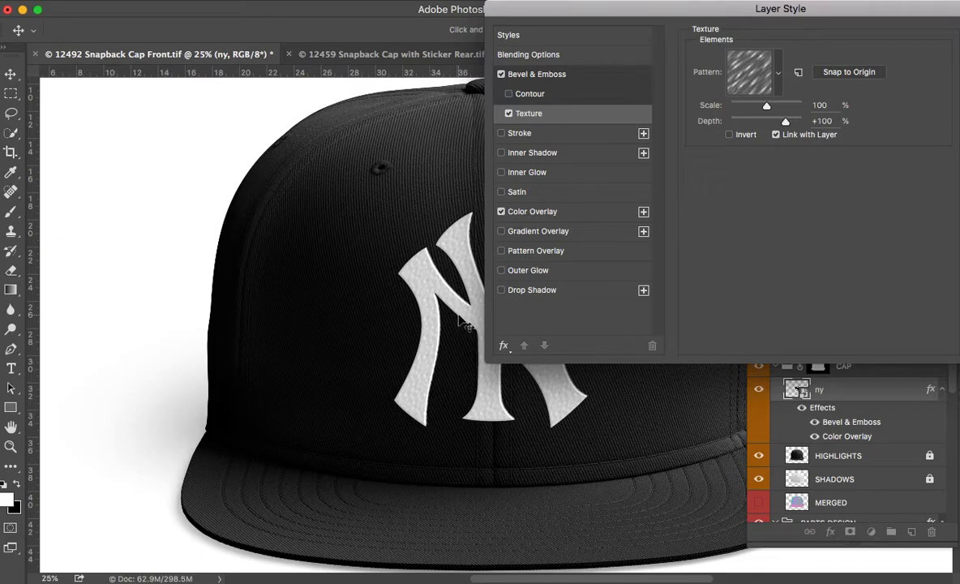
left_click_drag(745, 10, 449, 10)
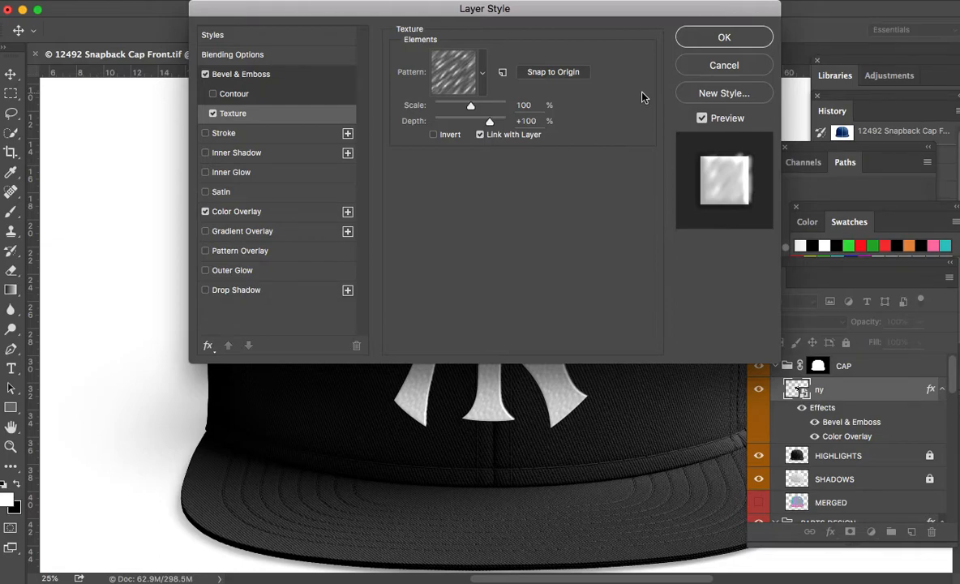
left_click_drag(641, 10, 719, 14)
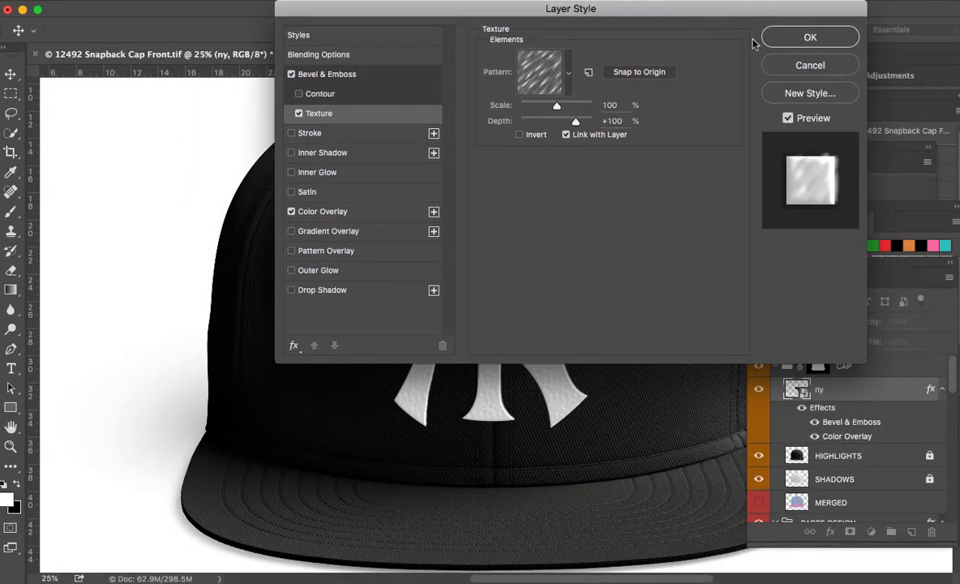
left_click(807, 45)
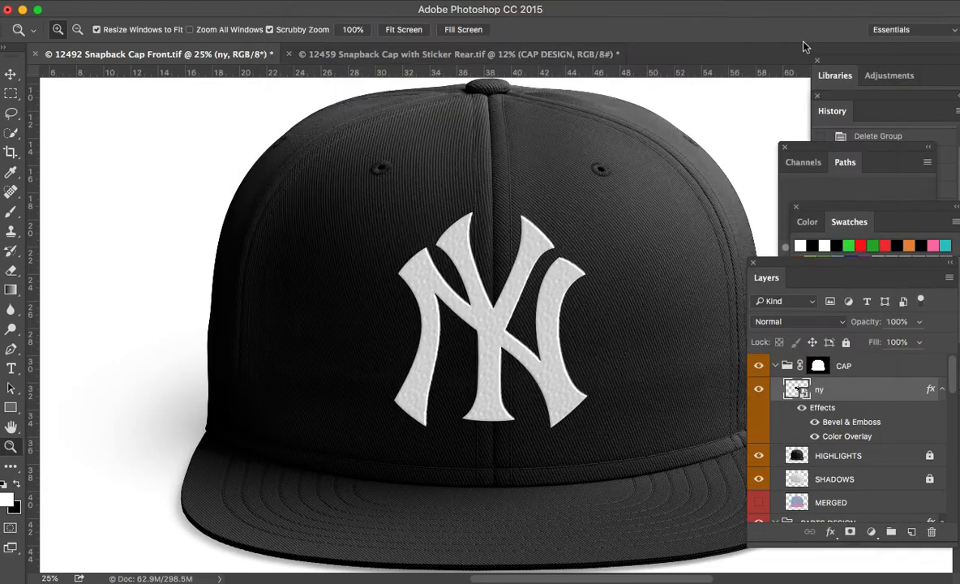
Nudge the ny logo 10 px right to align it with the cap's front seam, leaving no layer selected
left_click(527, 313)
key("v")
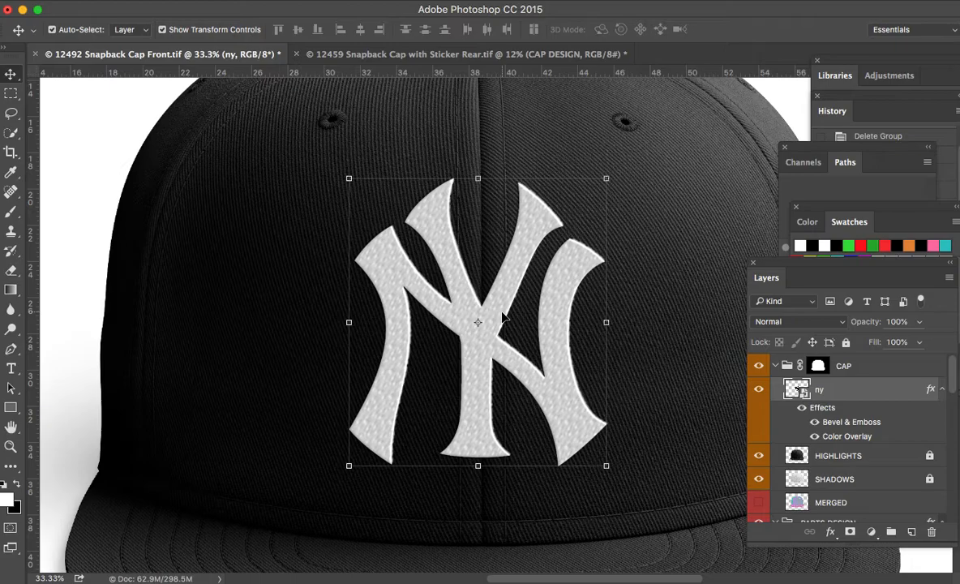
key("shift+Right")
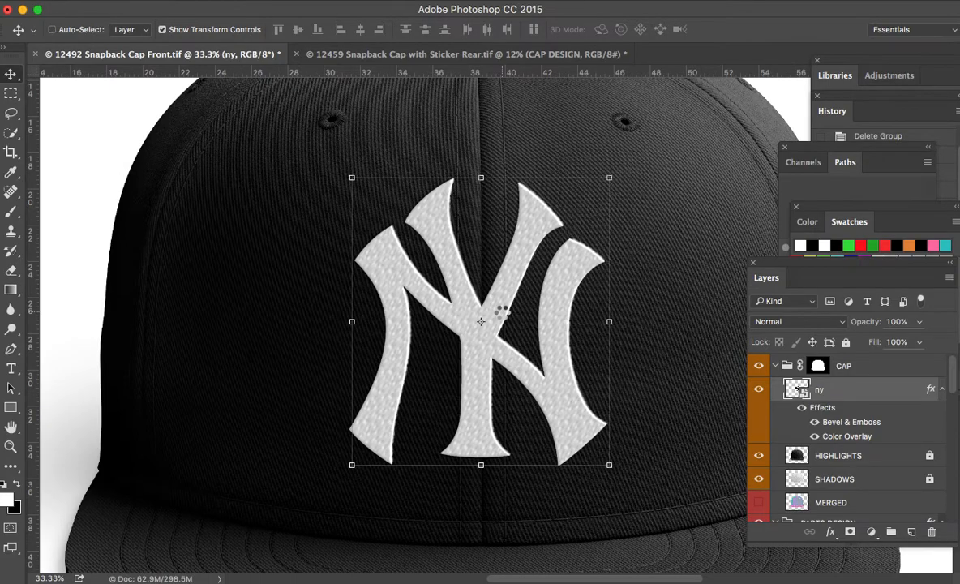
key("super+0")
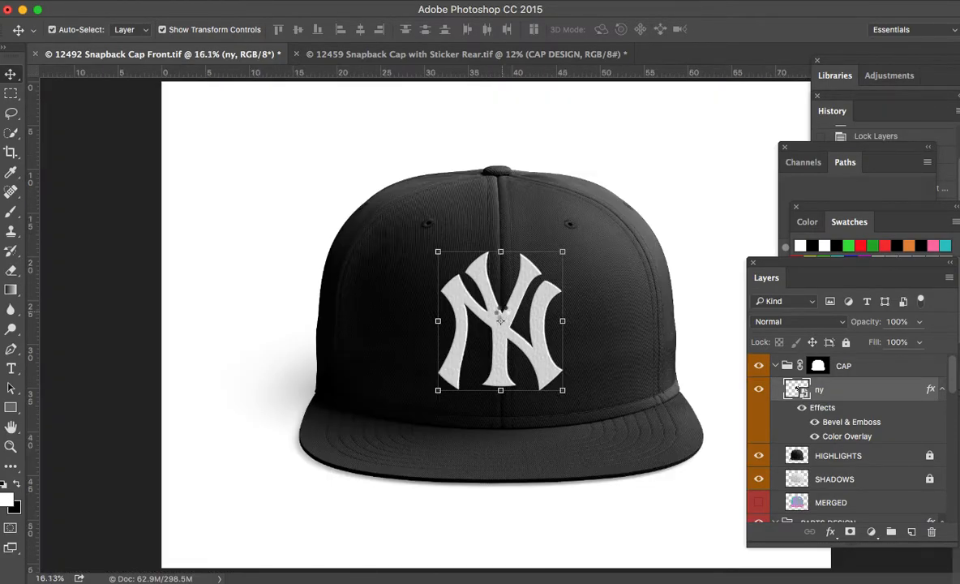
key("super+s")
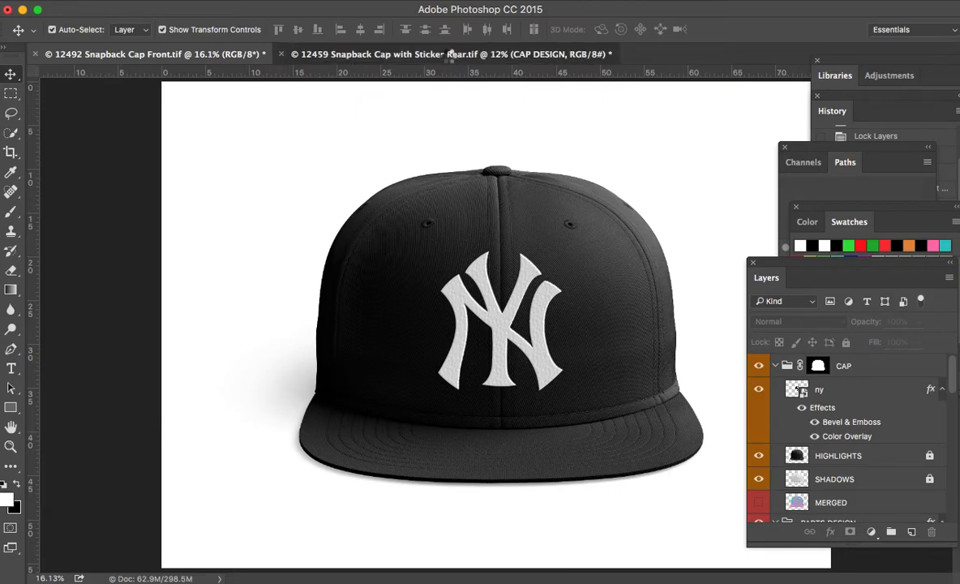
Switch to the 12459 Snapback Cap with Sticker Rear document and lock the CAP HIGHTLIGHTS and CAP SHADOWS layers
left_click(415, 52)
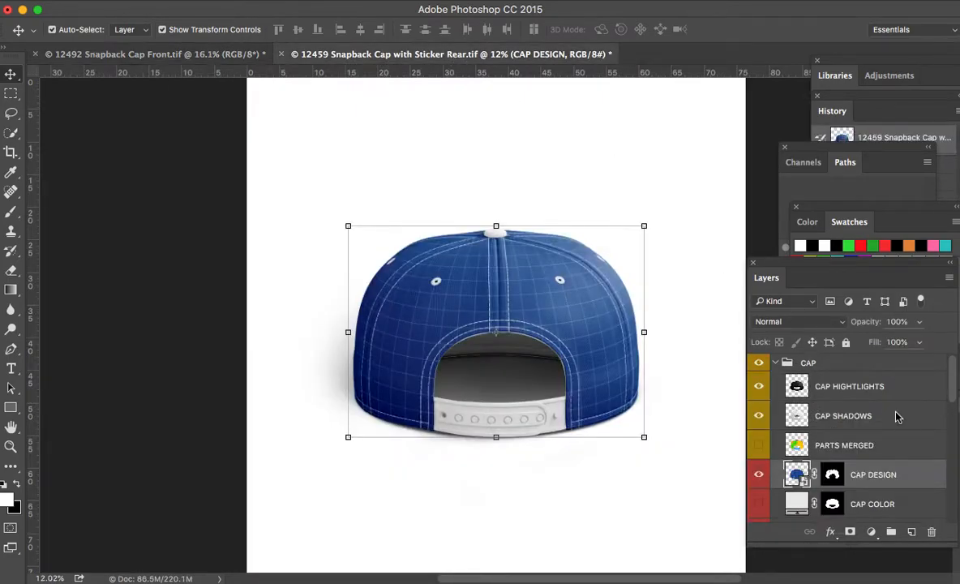
left_click(884, 389)
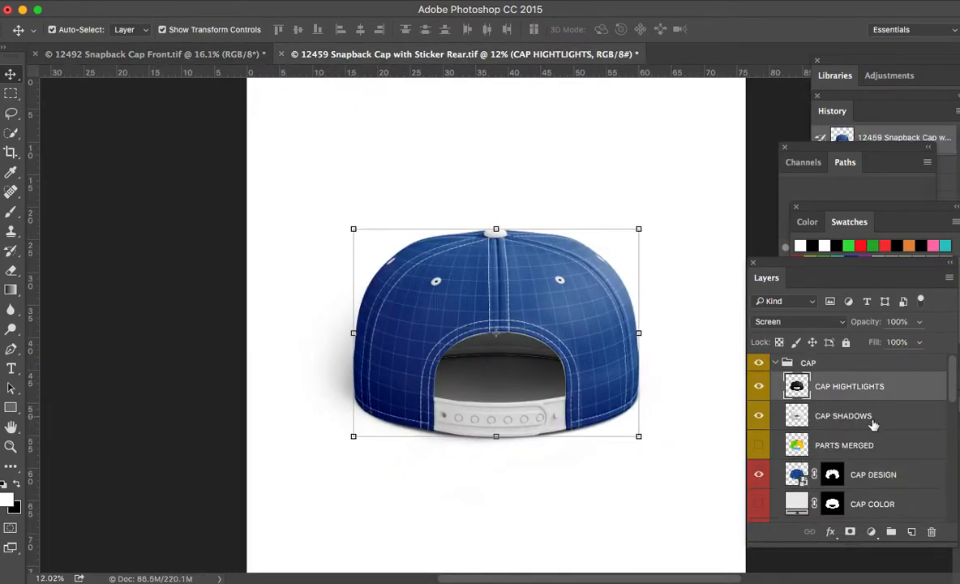
left_click(873, 417, "shift")
left_click(846, 343)
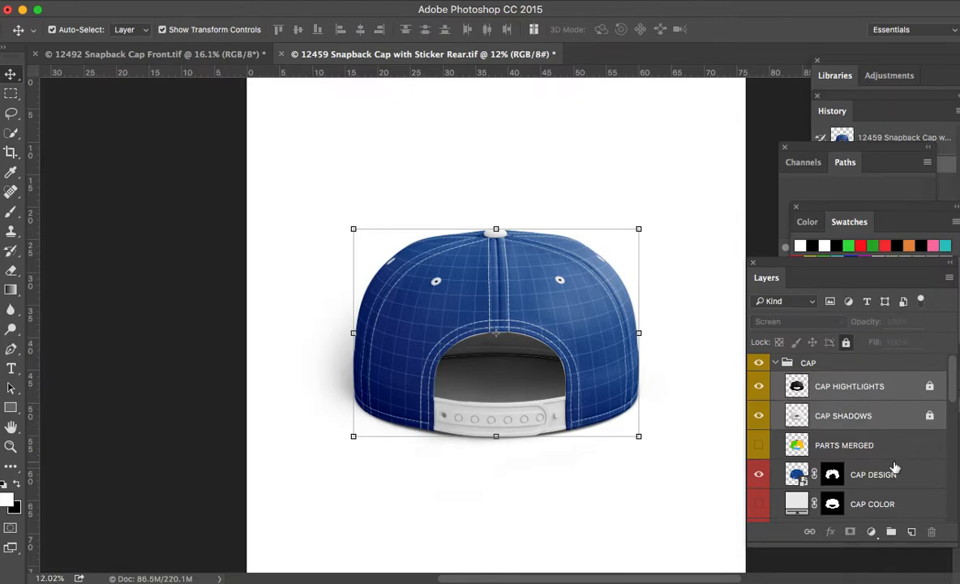
Add a Color Overlay to the CAP DESIGN layer, set it to black (#000000), and apply the layer style
left_click(914, 477)
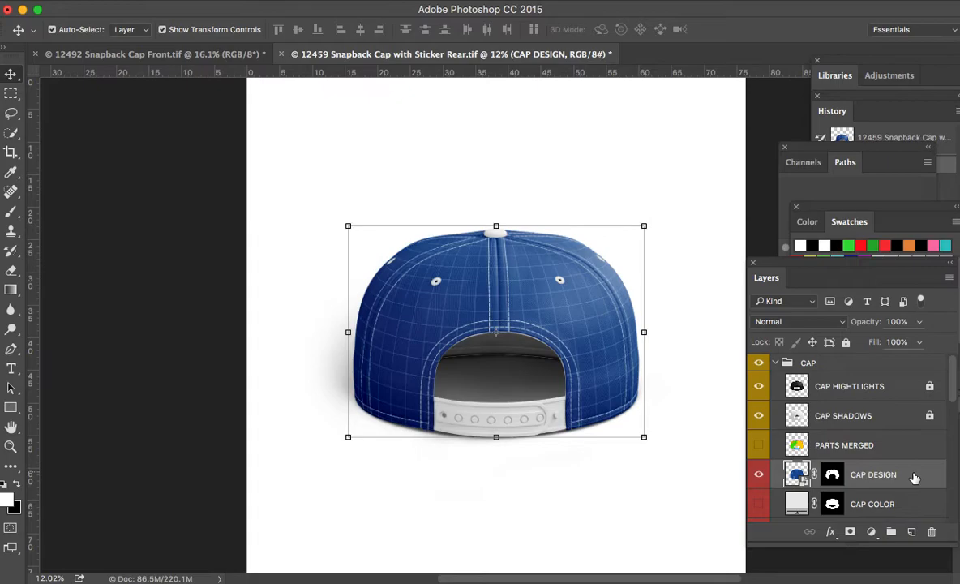
double_click(915, 477)
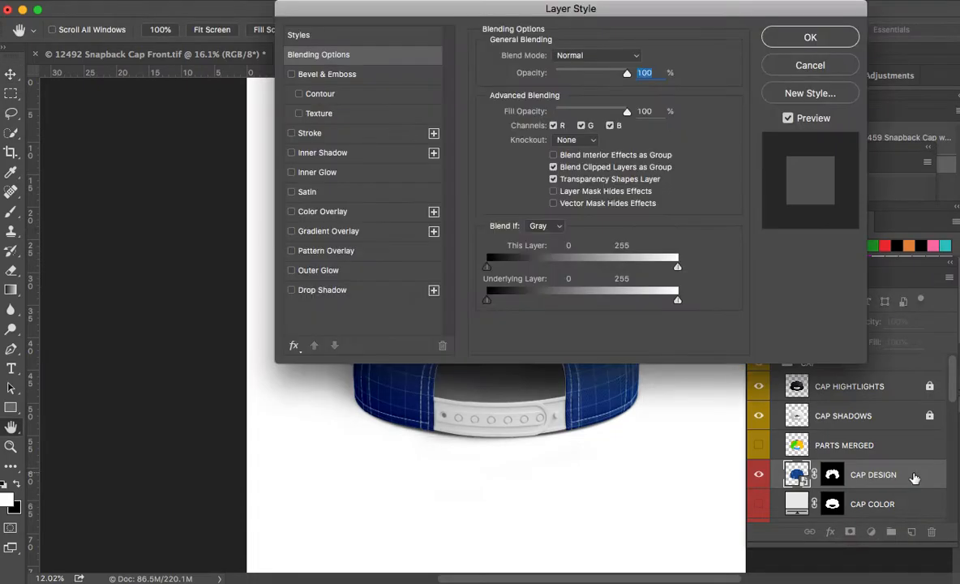
left_click(352, 212)
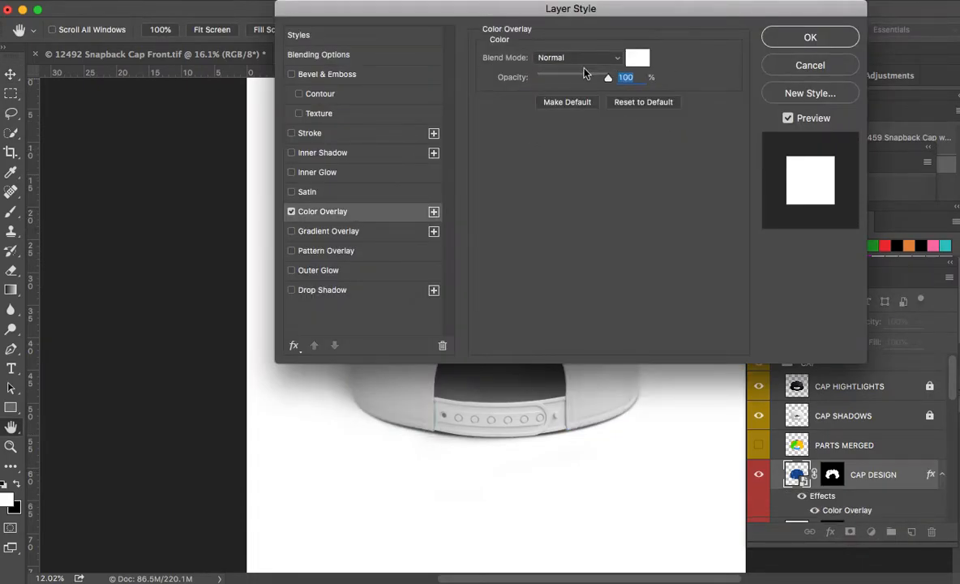
left_click(633, 58)
left_click_drag(564, 270, 560, 321)
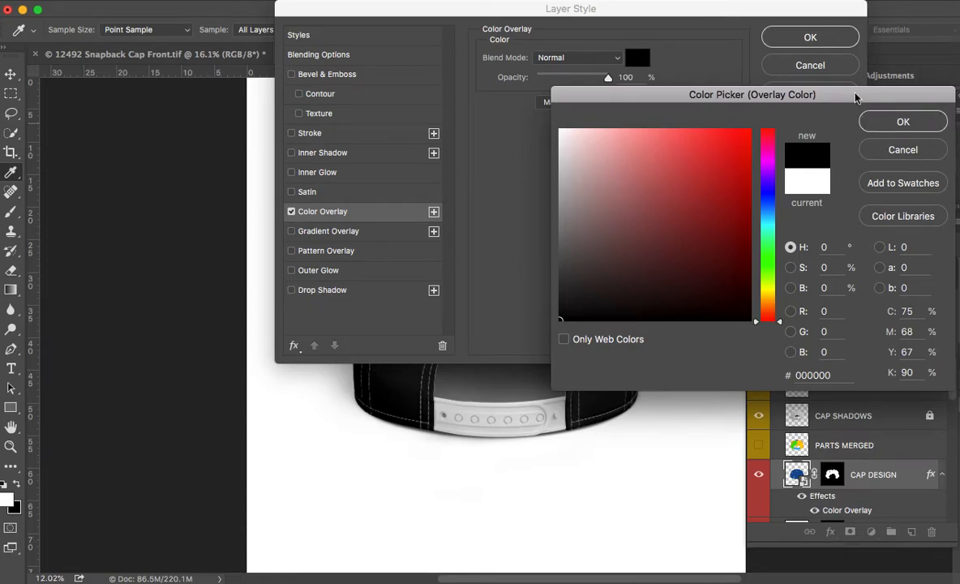
left_click(888, 123)
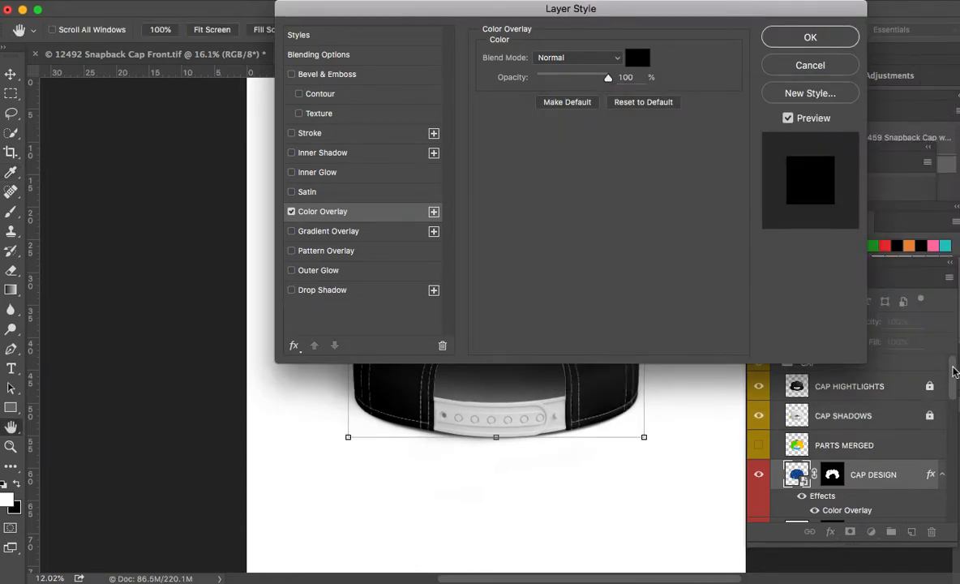
key("Return")
Make the CAP COLOR layer visible and change its solid fill color to black (#000000)
scroll(952, 384, "down", 5)
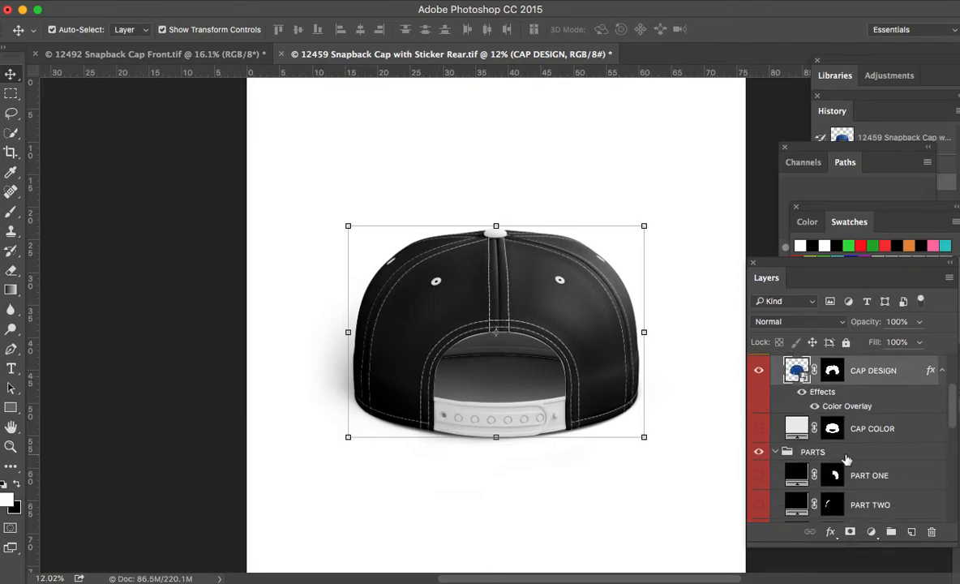
left_click(759, 429)
double_click(797, 429)
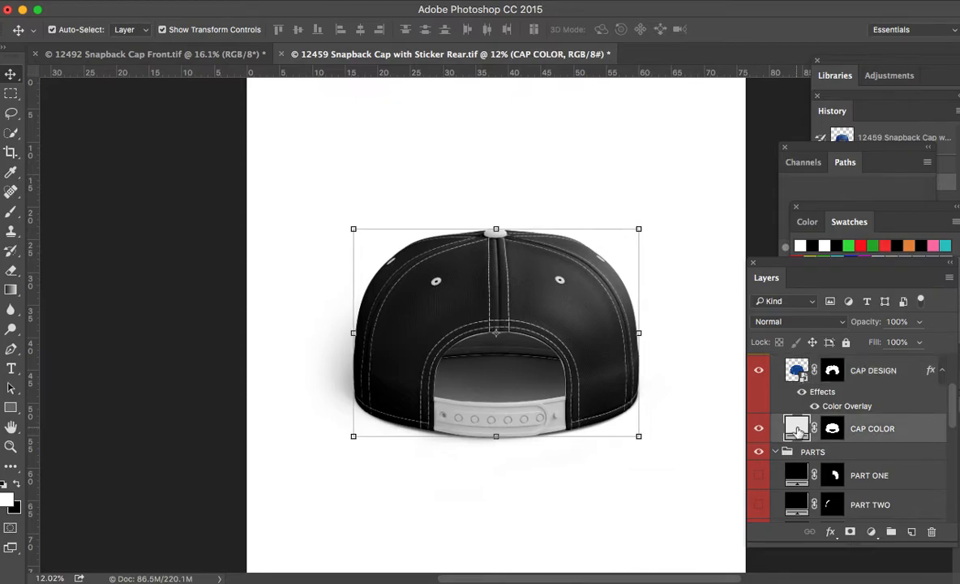
left_click(644, 252)
left_click_drag(577, 314, 560, 320)
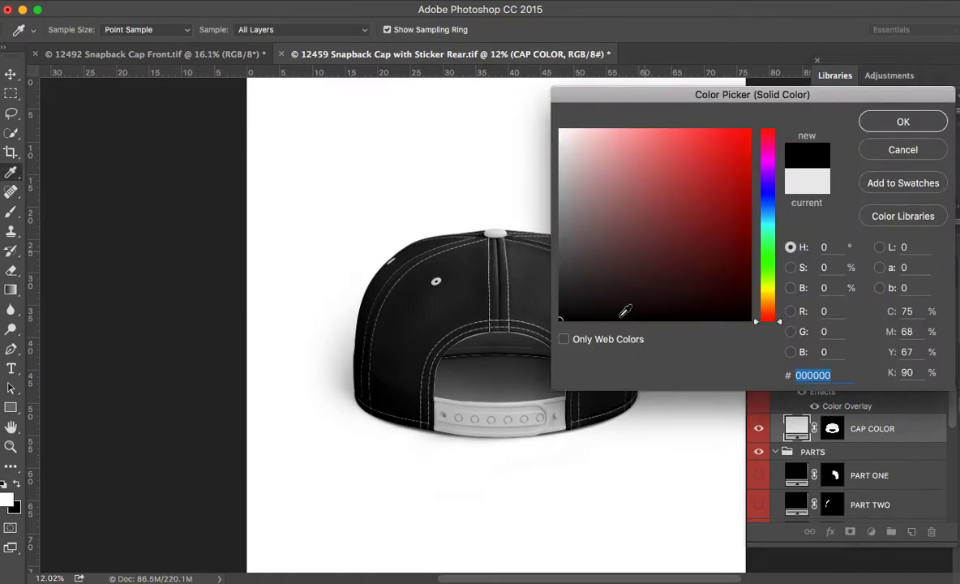
left_click(898, 123)
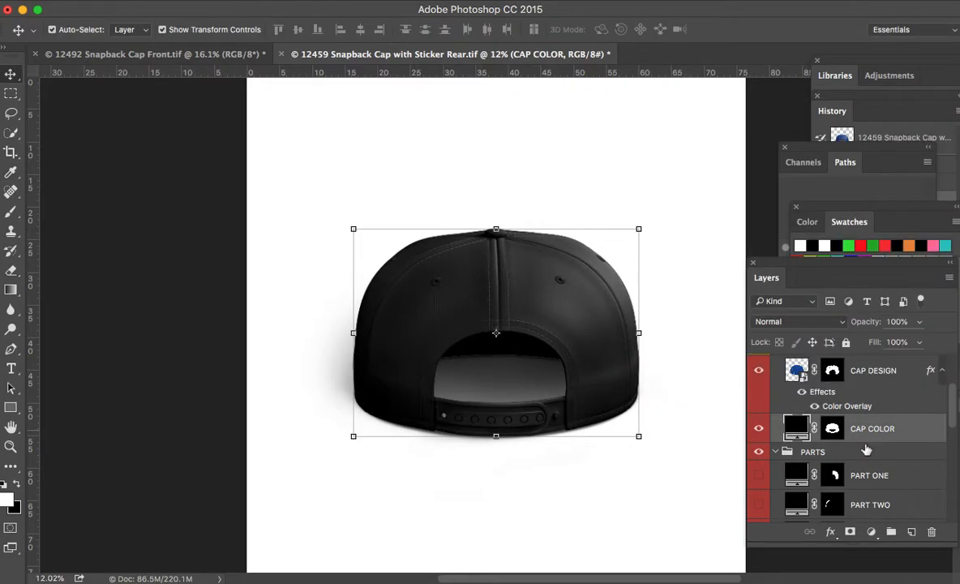
left_click(843, 458)
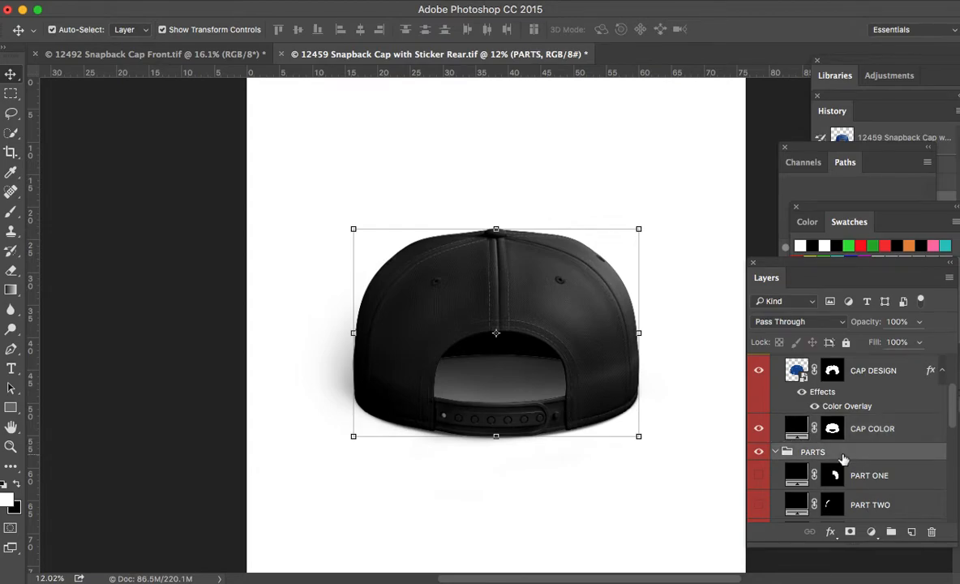
double_click(844, 458)
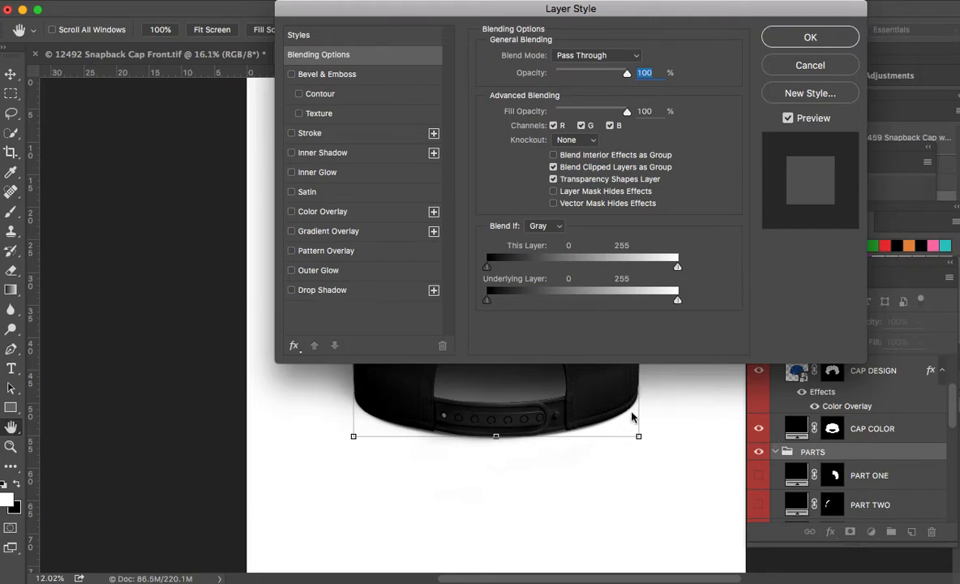
key("Escape")
Try out the red strap by showing the STRAP layer in the PARTS group and hiding the CAP COLOR layer
key("z")
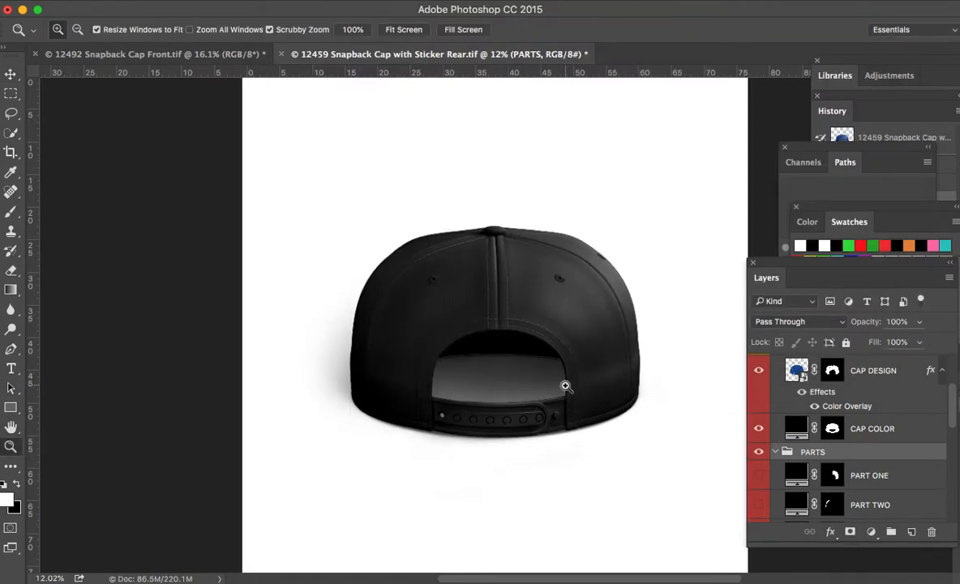
left_click(566, 386)
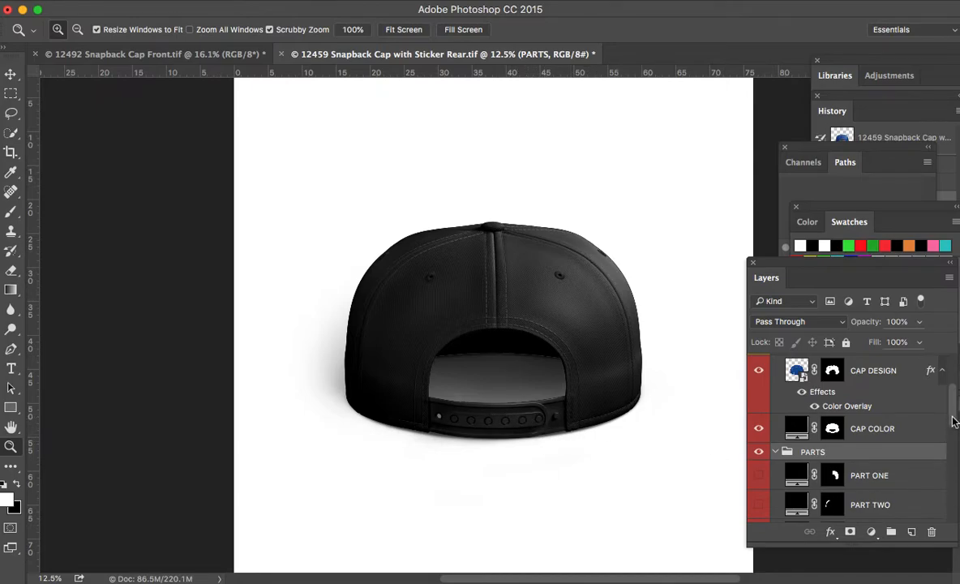
scroll(952, 443, "down", 3)
left_click_drag(953, 443, 955, 463)
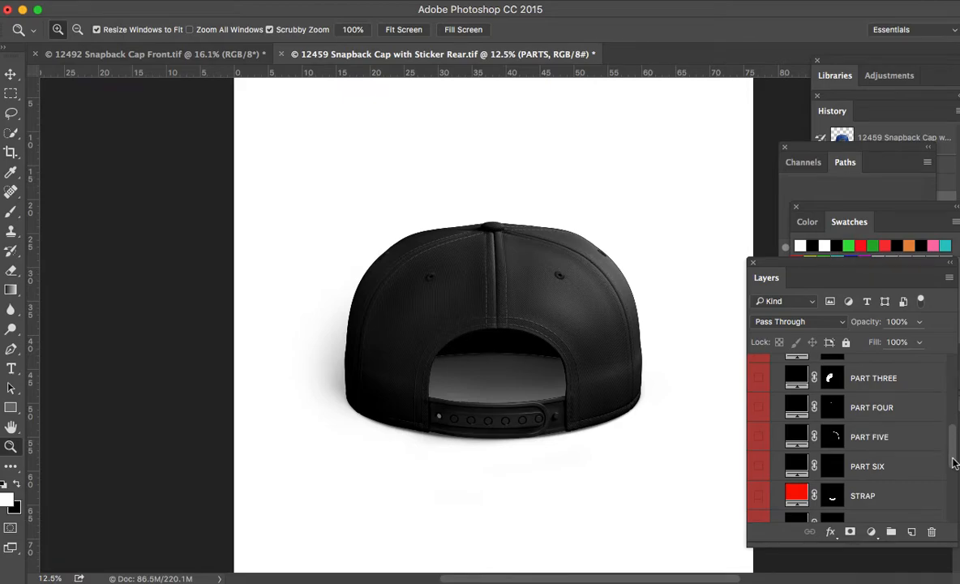
left_click(759, 496)
left_click_drag(952, 450, 952, 416)
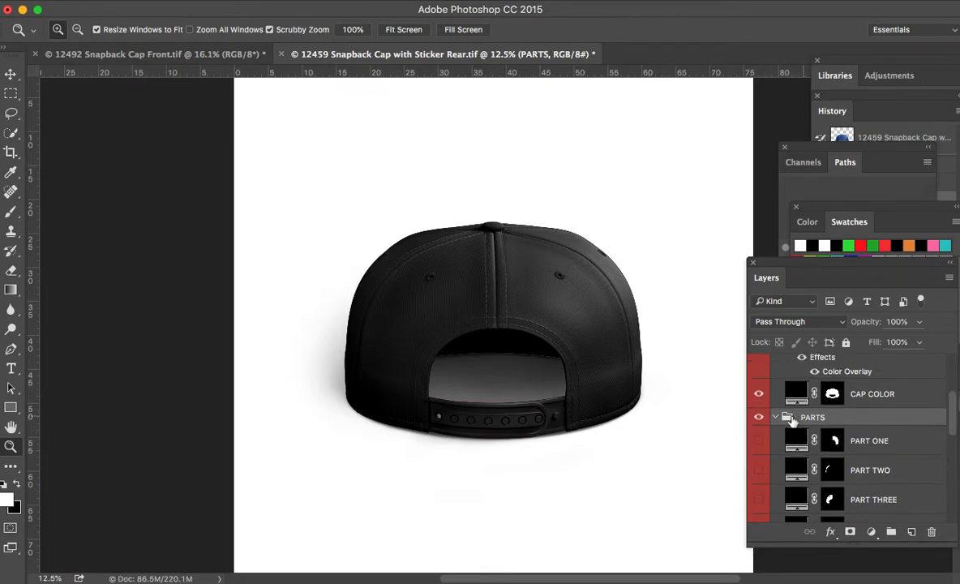
left_click(759, 393)
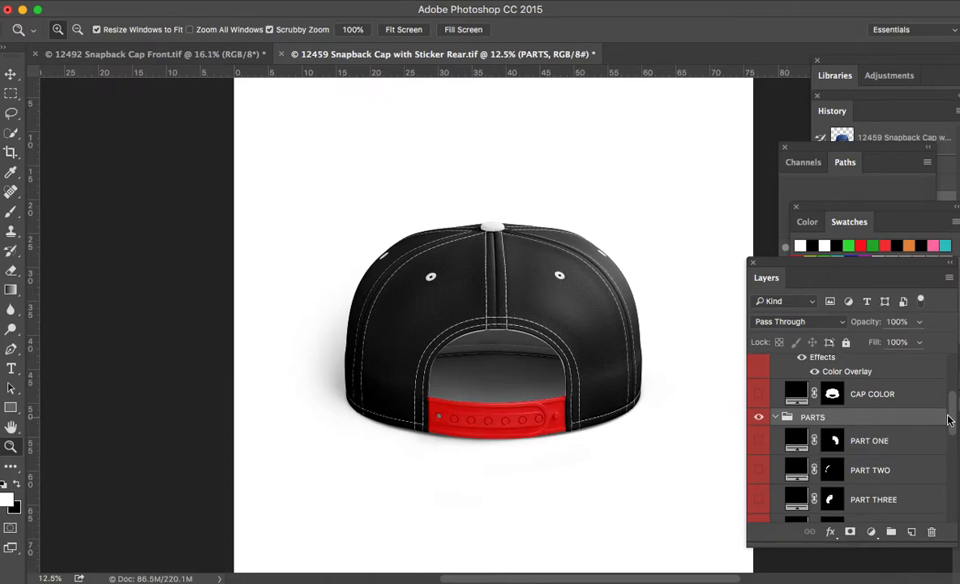
left_click_drag(950, 419, 951, 449)
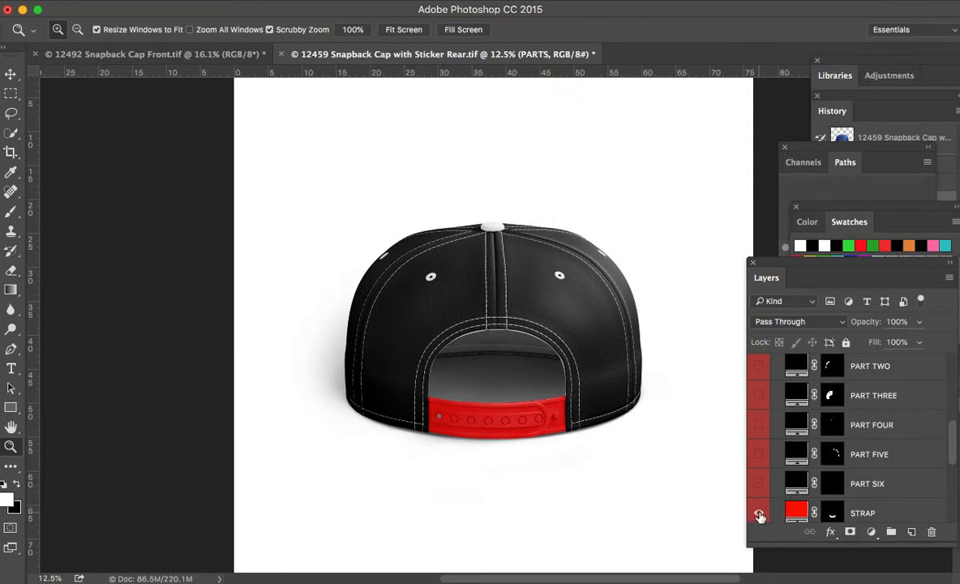
Make the CAP COLOR layer visible again and hide the PARTS group
scroll(882, 408, "up", 5)
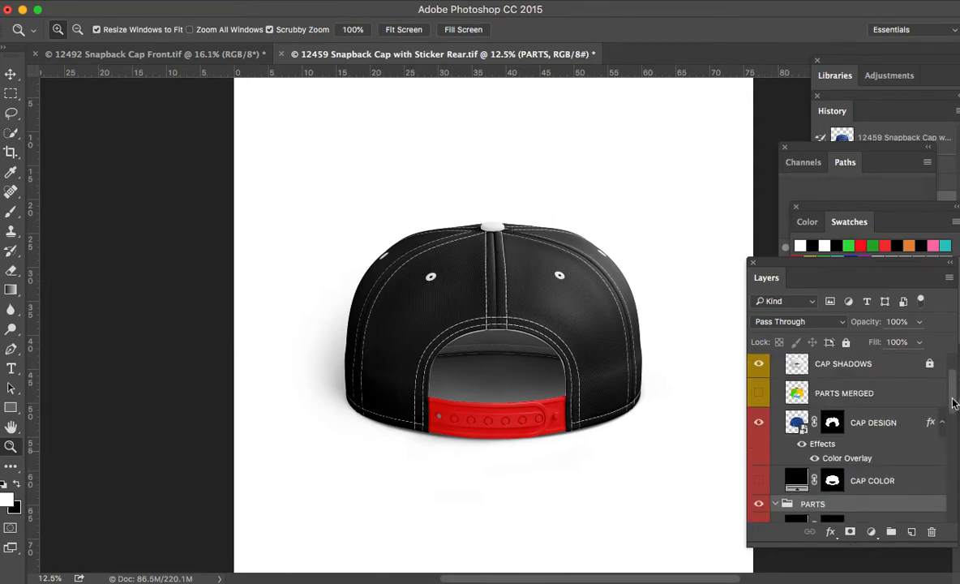
scroll(954, 404, "down", 2)
left_click(759, 446)
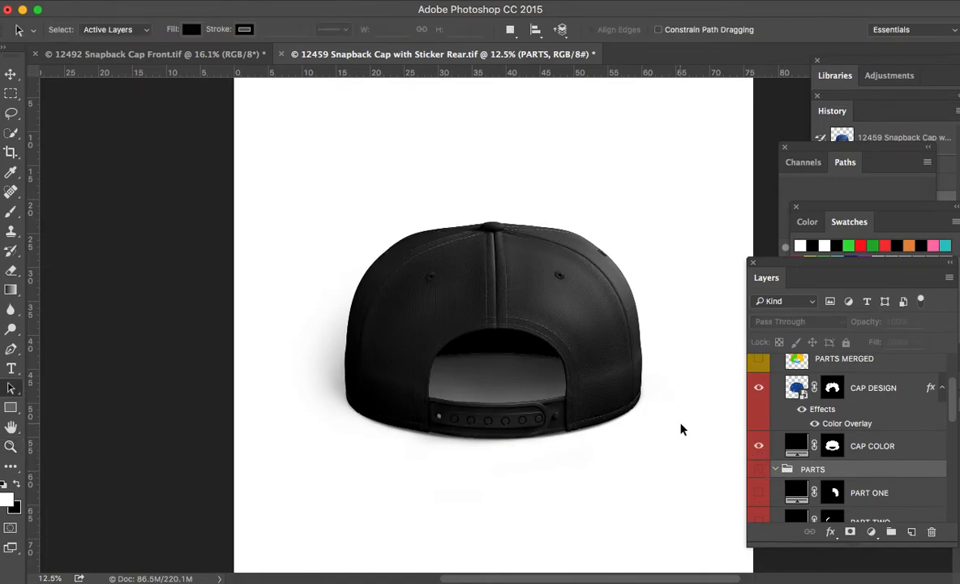
Examine the finished black cap in the rear mockup and compare it with the front mockup carrying the NY logo
left_click_drag(544, 324, 587, 349)
left_click(586, 349)
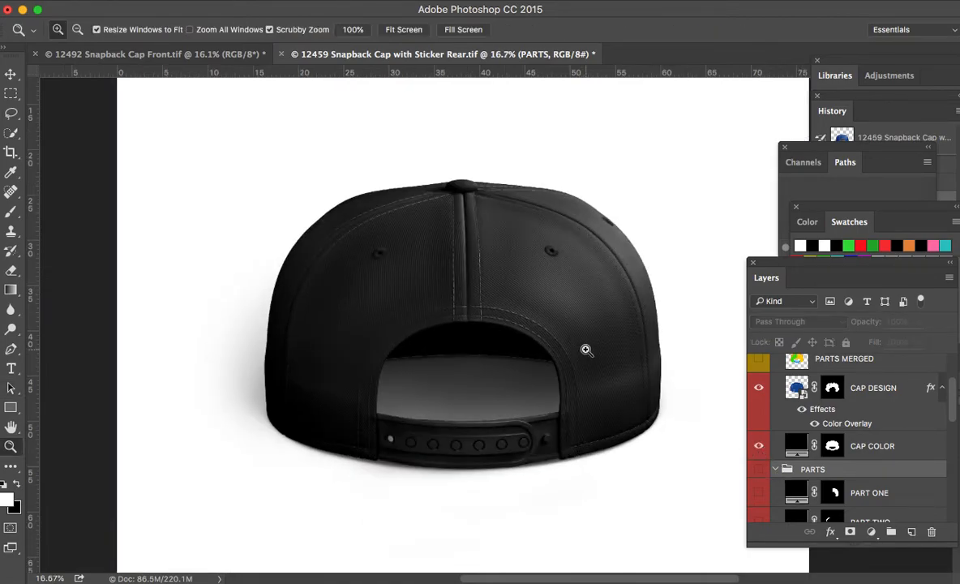
left_click(586, 350, "alt")
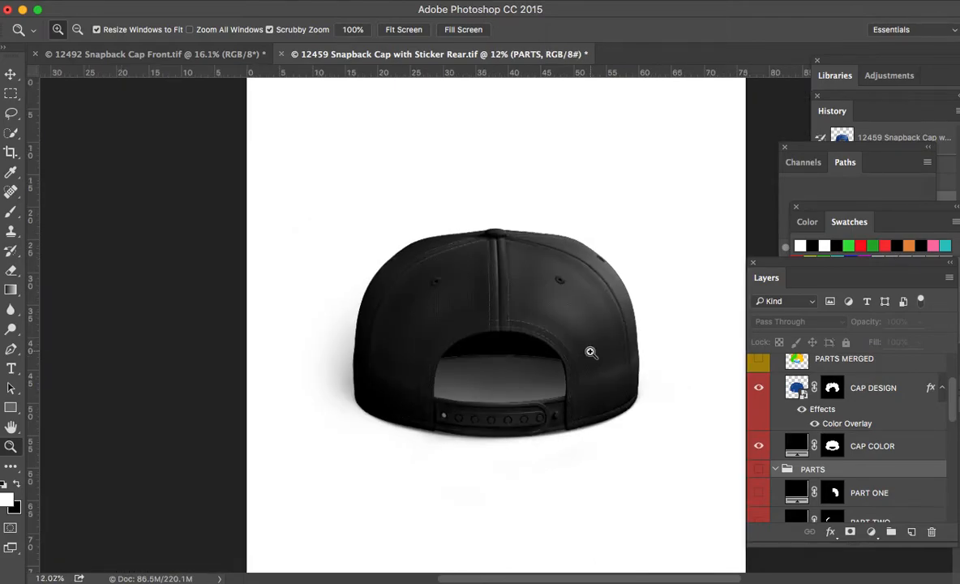
left_click(232, 55)
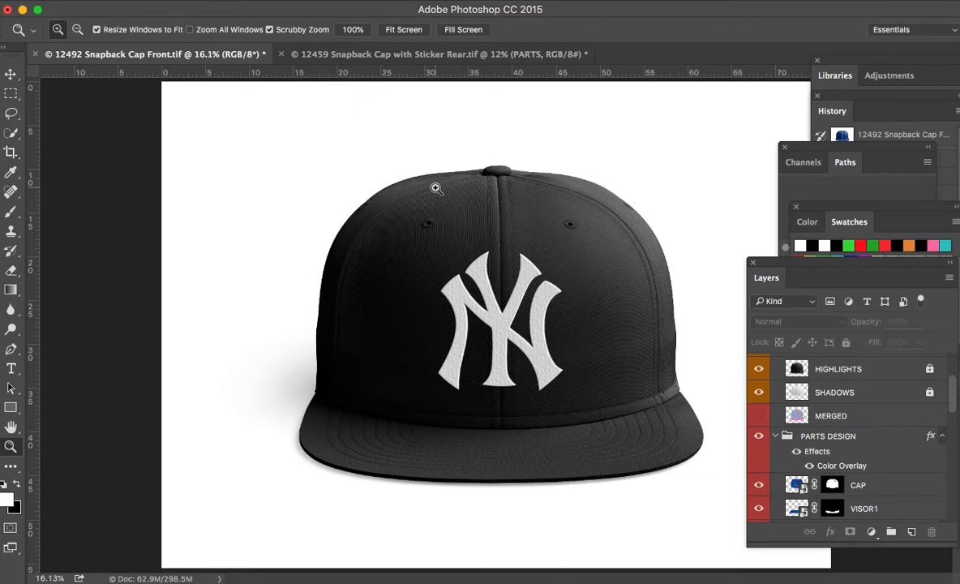
left_click(417, 61)
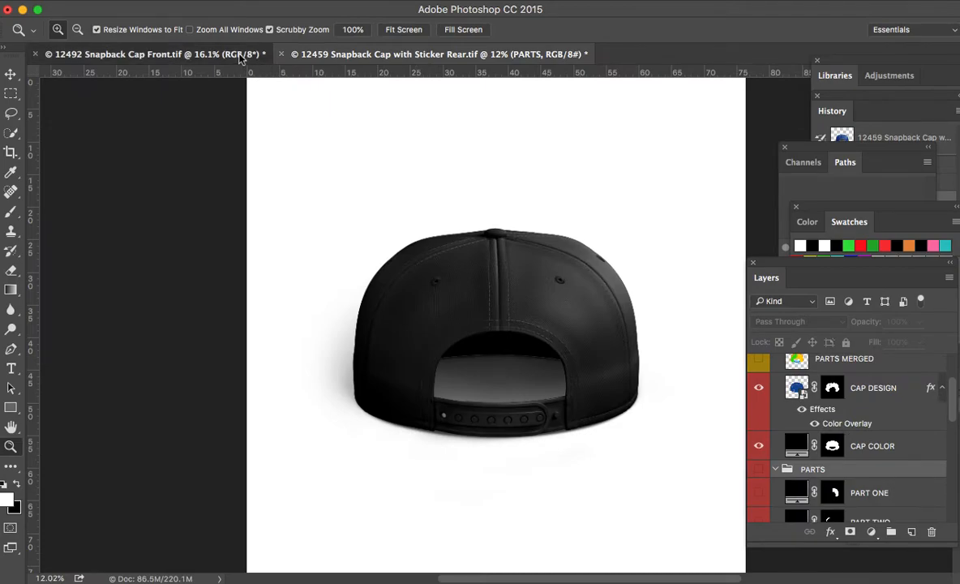
key("ctrl+Tab")
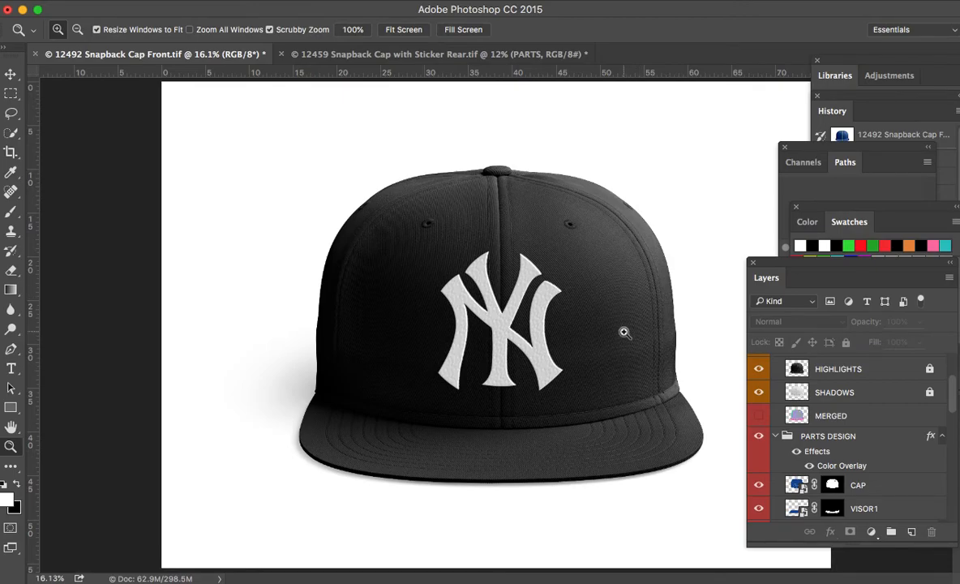
left_click_drag(624, 332, 629, 332)
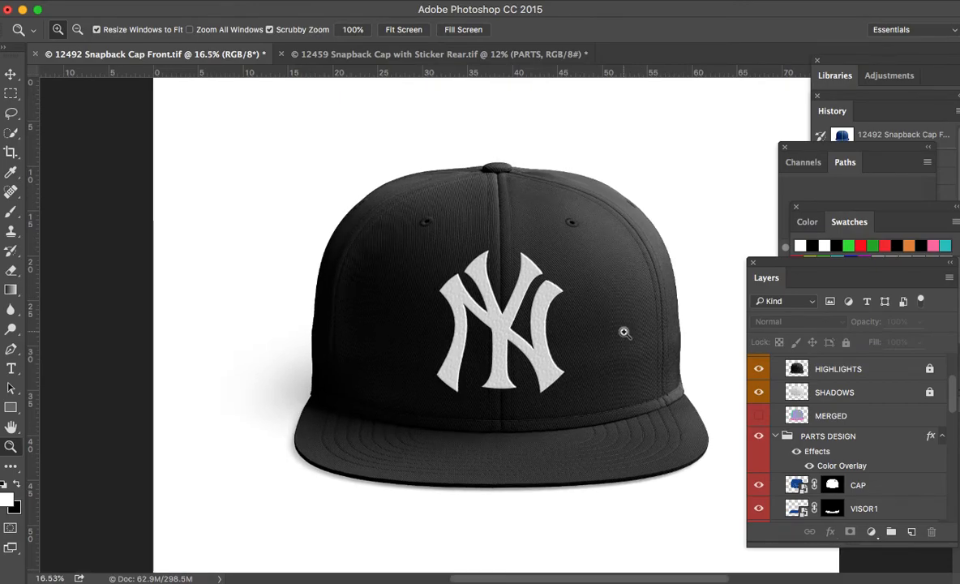